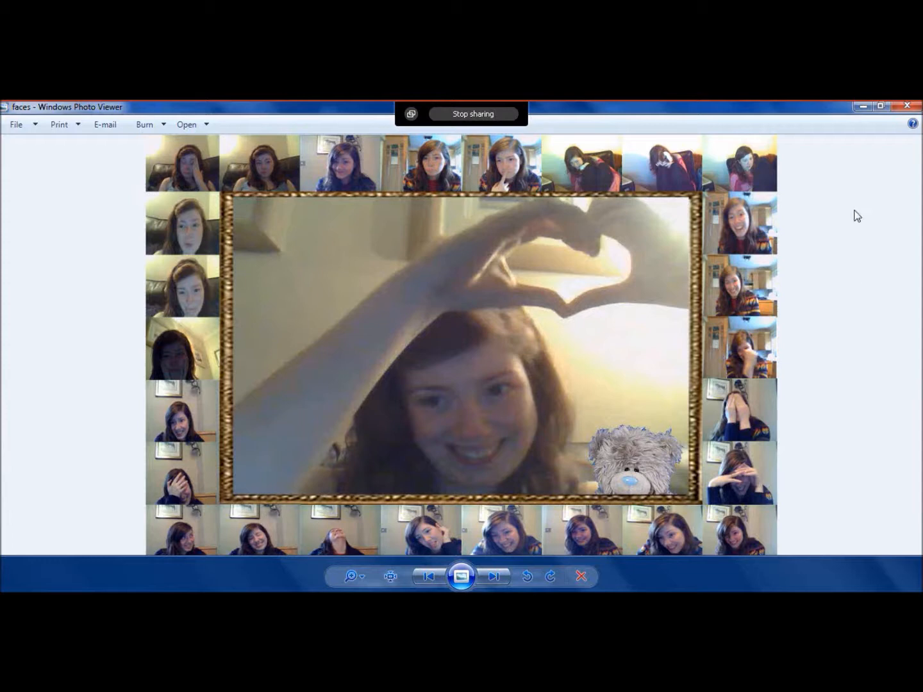
# Minimise the photo viewer and the Render View window to get back to the Maya modelling scene.
pyautogui.click(862, 113)
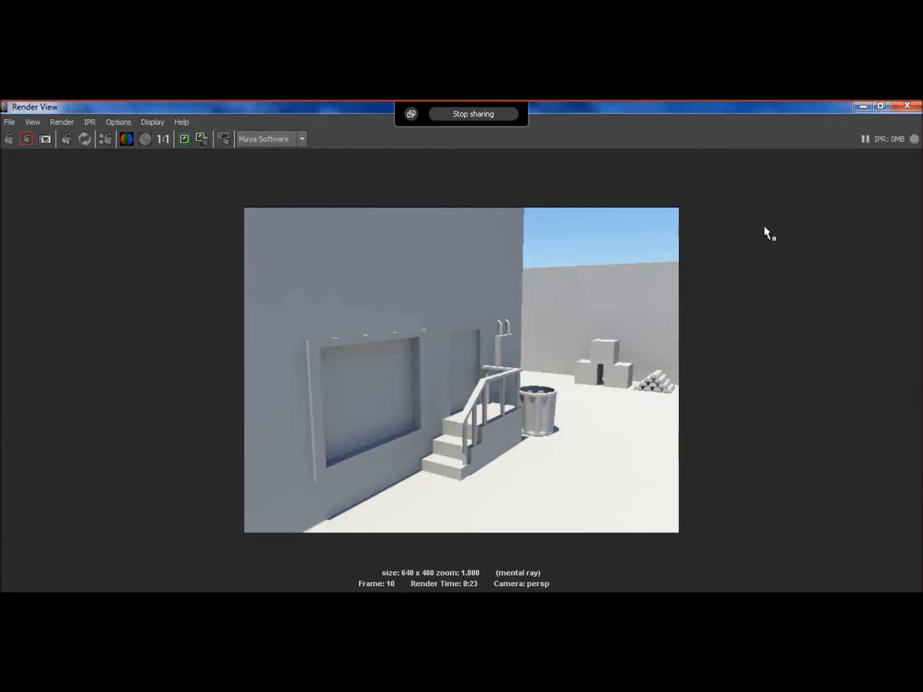
pyautogui.click(864, 106)
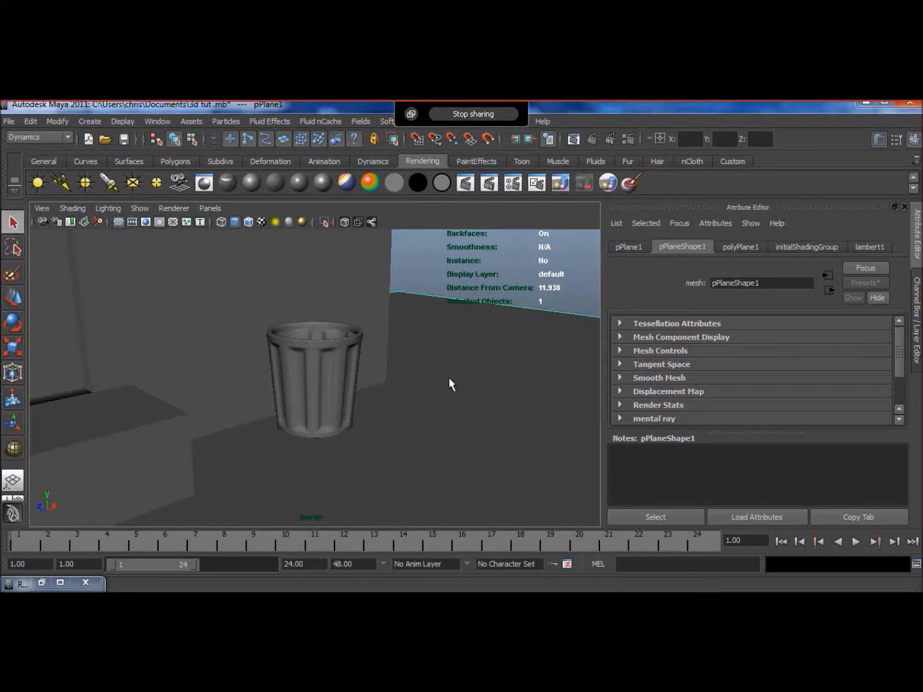
# Create a long, thin, tall polygon cube as a wall along the far edge of the ground plane.
pyautogui.scroll(-6, 449, 379)
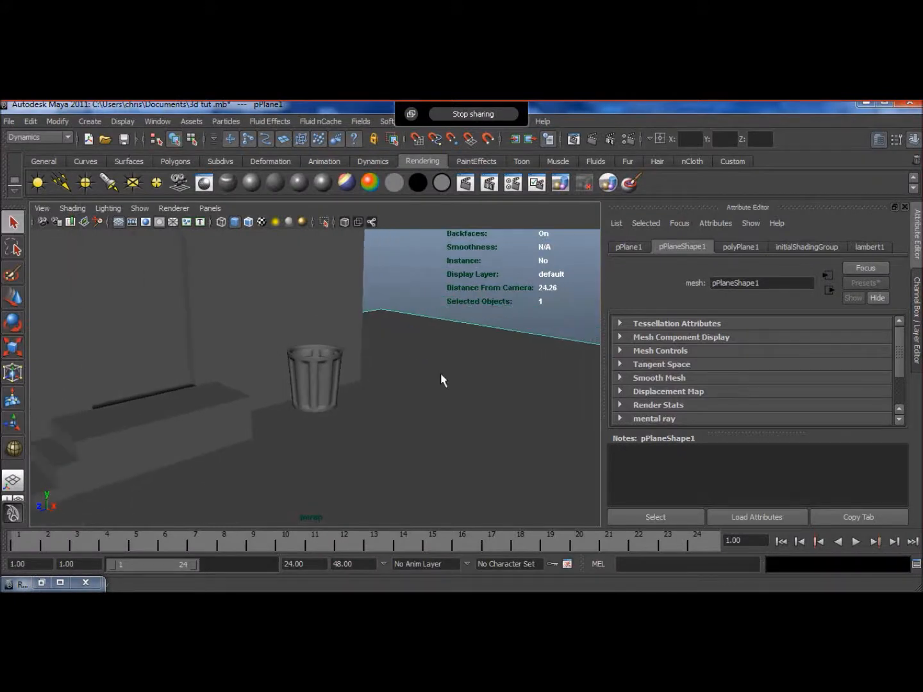
pyautogui.scroll(-3, 434, 377)
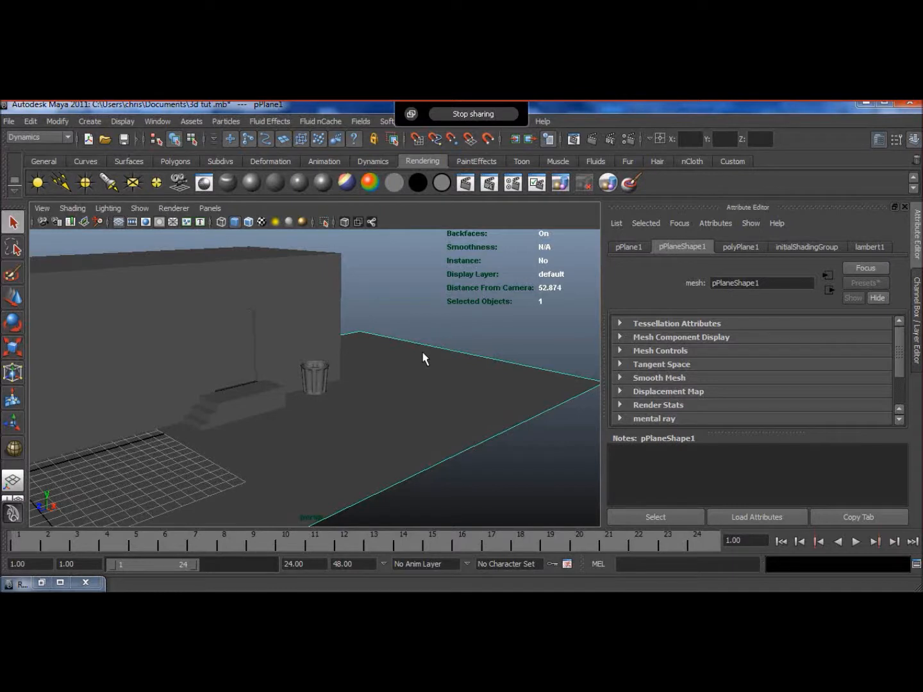
pyautogui.keyDown('alt'); pyautogui.moveTo(423, 354); pyautogui.dragTo(422, 400, button='right'); pyautogui.keyUp('alt')
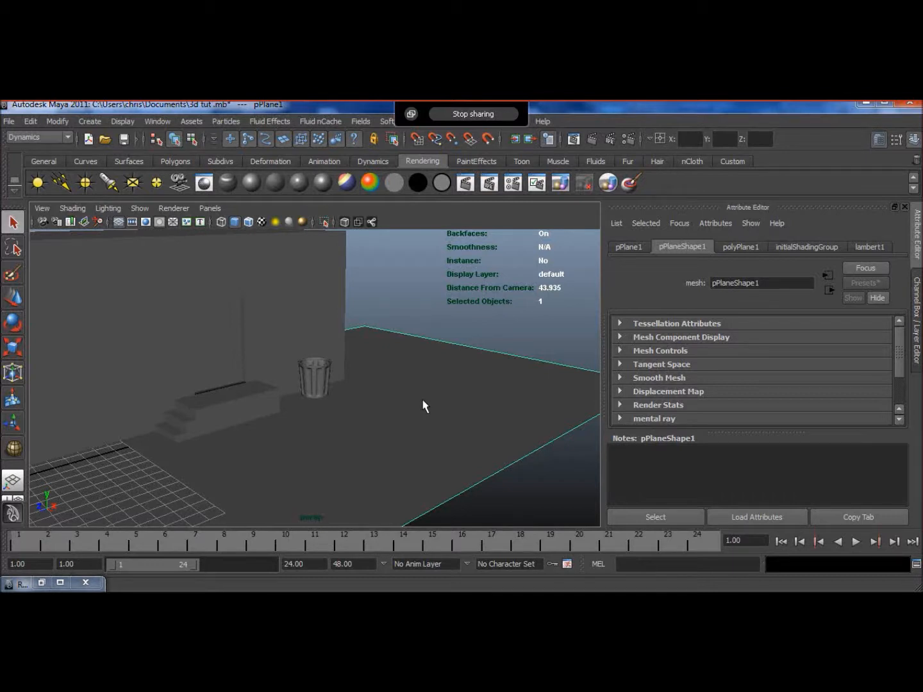
pyautogui.keyDown('alt'); pyautogui.moveTo(422, 399); pyautogui.dragTo(337, 343); pyautogui.keyUp('alt')
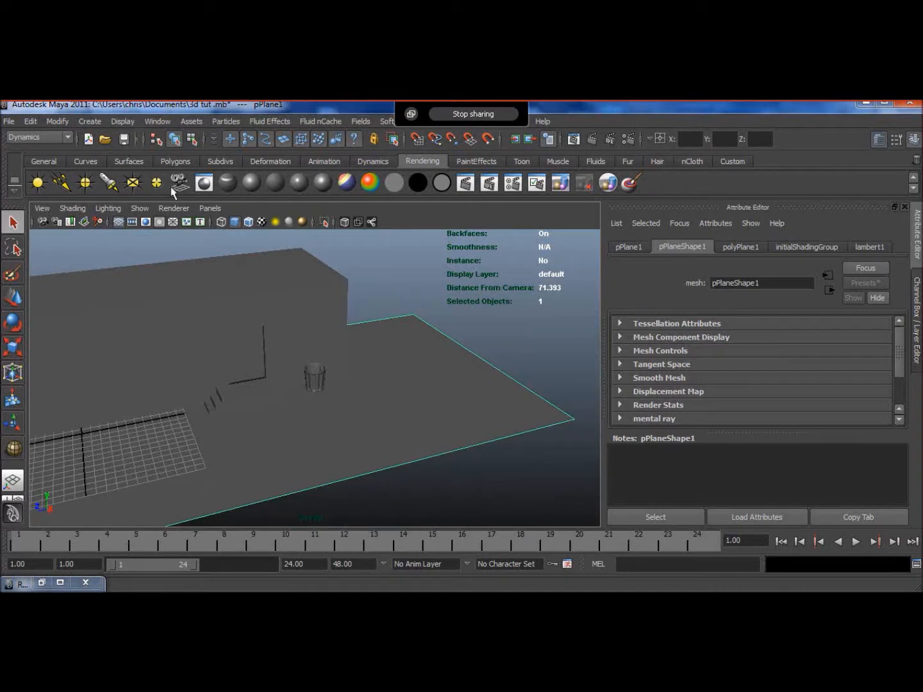
pyautogui.click(164, 163)
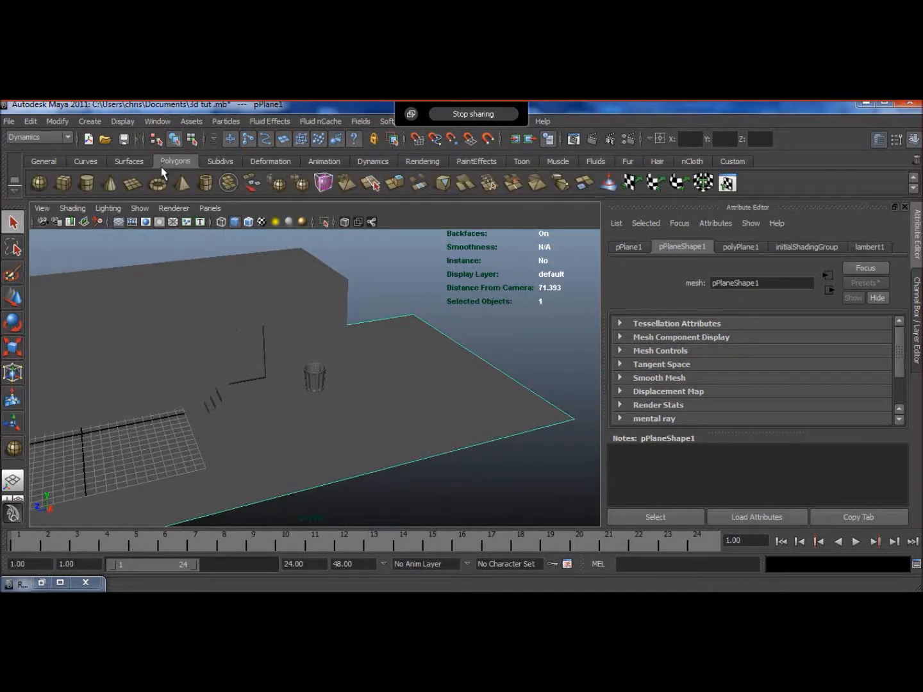
pyautogui.click(63, 183)
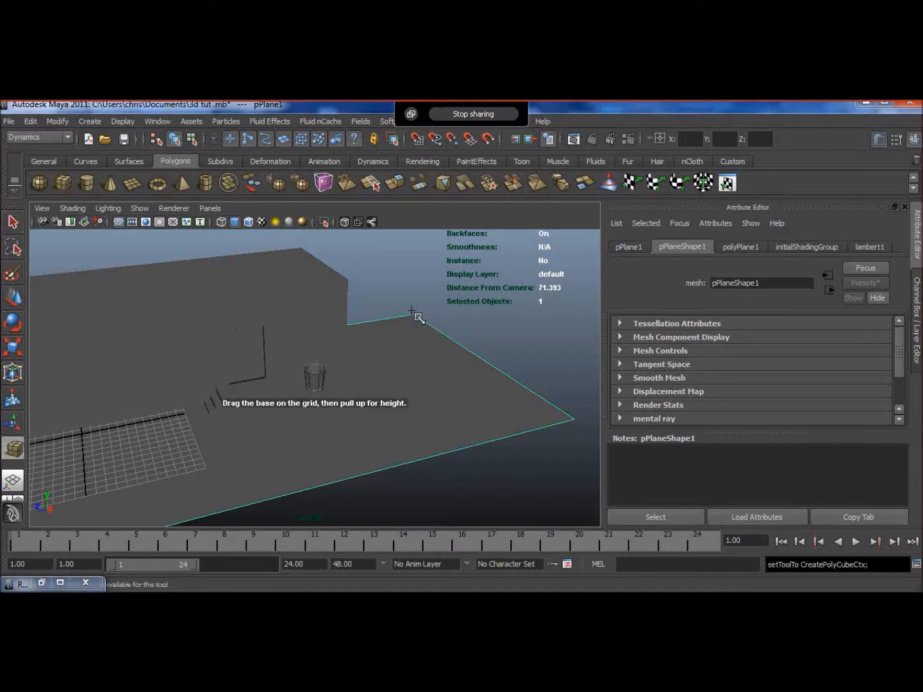
pyautogui.moveTo(401, 316)
pyautogui.mouseDown()
pyautogui.moveTo(521, 400)
pyautogui.moveTo(539, 424)
pyautogui.moveTo(553, 423)
pyautogui.moveTo(532, 262)
pyautogui.mouseUp()
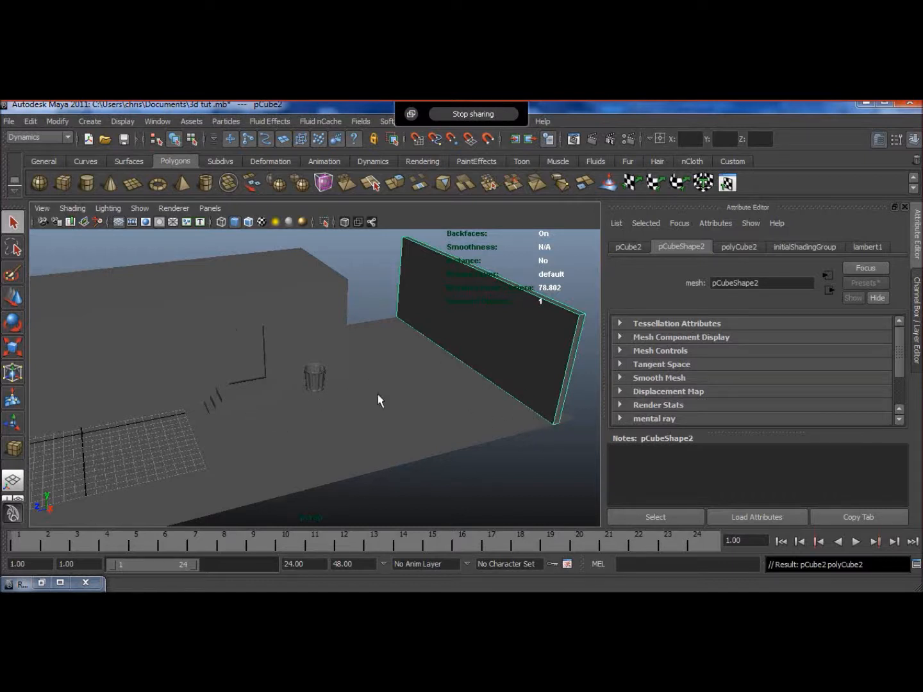
# Create a small elongated polygon cube on the ground near the new wall and frame it.
pyautogui.click(377, 301)
pyautogui.keyDown('alt'); pyautogui.moveTo(362, 299); pyautogui.dragTo(331, 322); pyautogui.keyUp('alt')
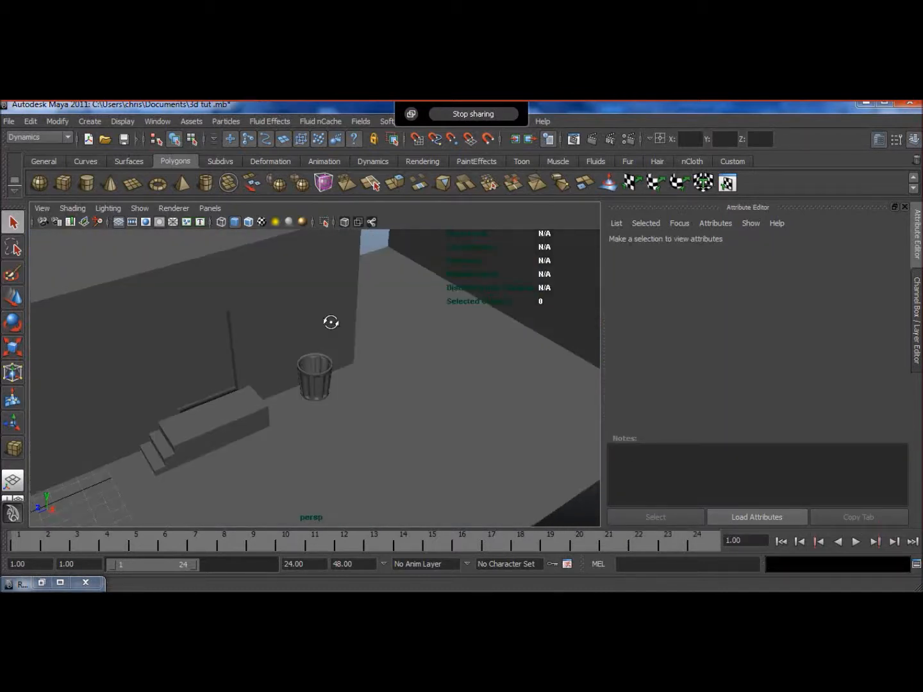
pyautogui.click(64, 183)
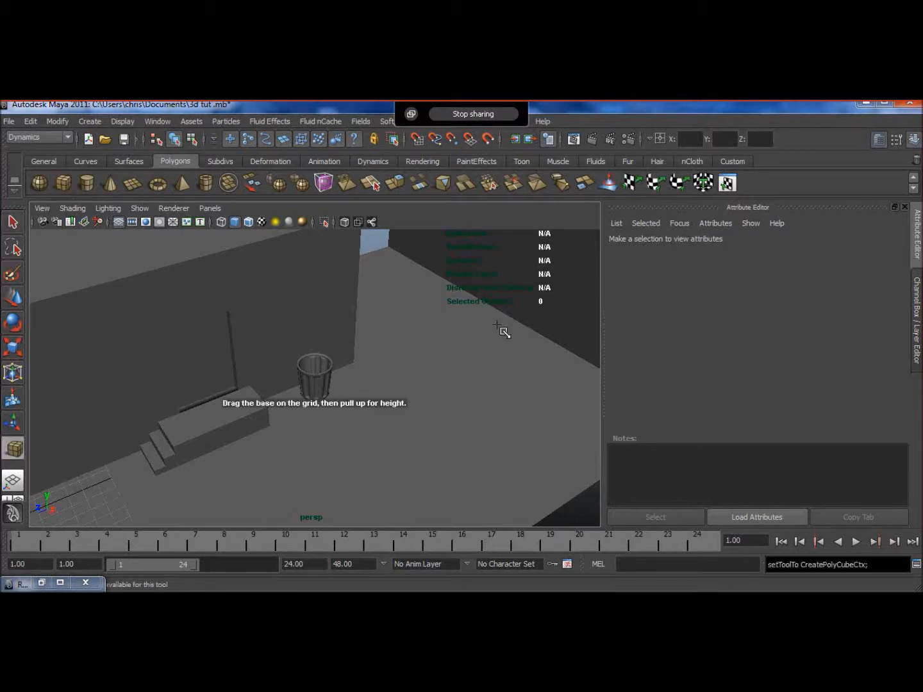
pyautogui.moveTo(507, 323)
pyautogui.mouseDown()
pyautogui.moveTo(477, 348)
pyautogui.moveTo(473, 323)
pyautogui.moveTo(471, 333)
pyautogui.moveTo(505, 318)
pyautogui.mouseUp()
pyautogui.press('f')
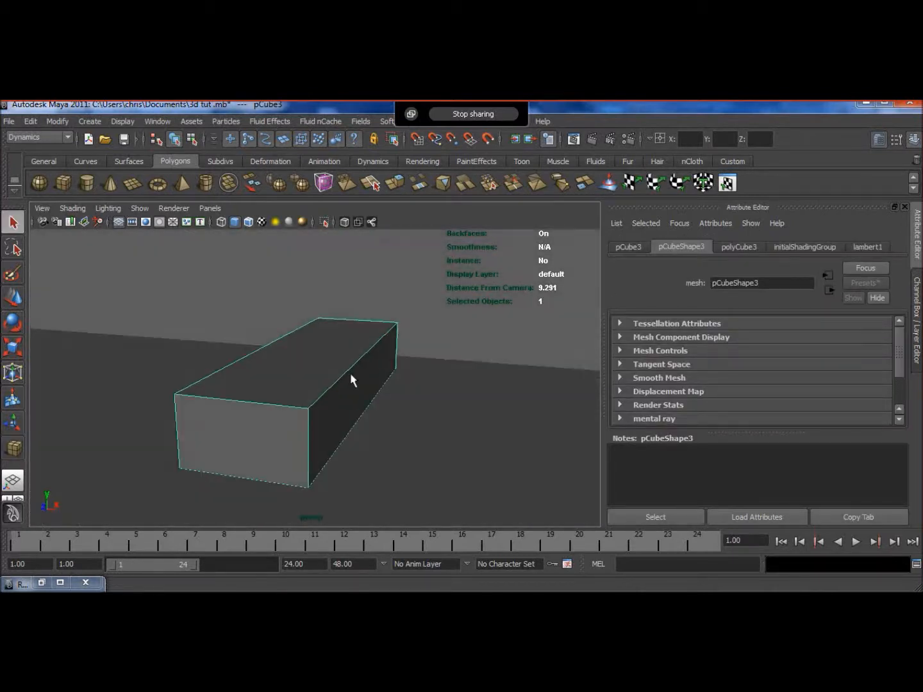
# Taper the small box by scaling its four top vertices inward along X to about half width and lowering them slightly.
pyautogui.rightClick(352, 379)
pyautogui.moveTo(352, 380); pyautogui.dragTo(298, 322, button='right')
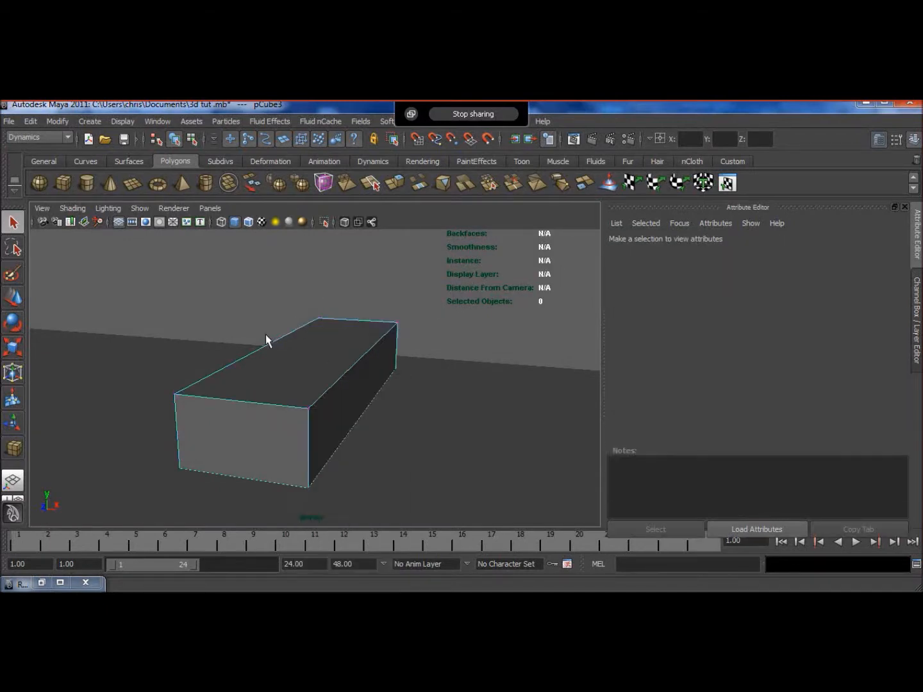
pyautogui.keyDown('alt'); pyautogui.moveTo(292, 326); pyautogui.dragTo(296, 316); pyautogui.keyUp('alt')
pyautogui.moveTo(198, 325); pyautogui.dragTo(404, 365)
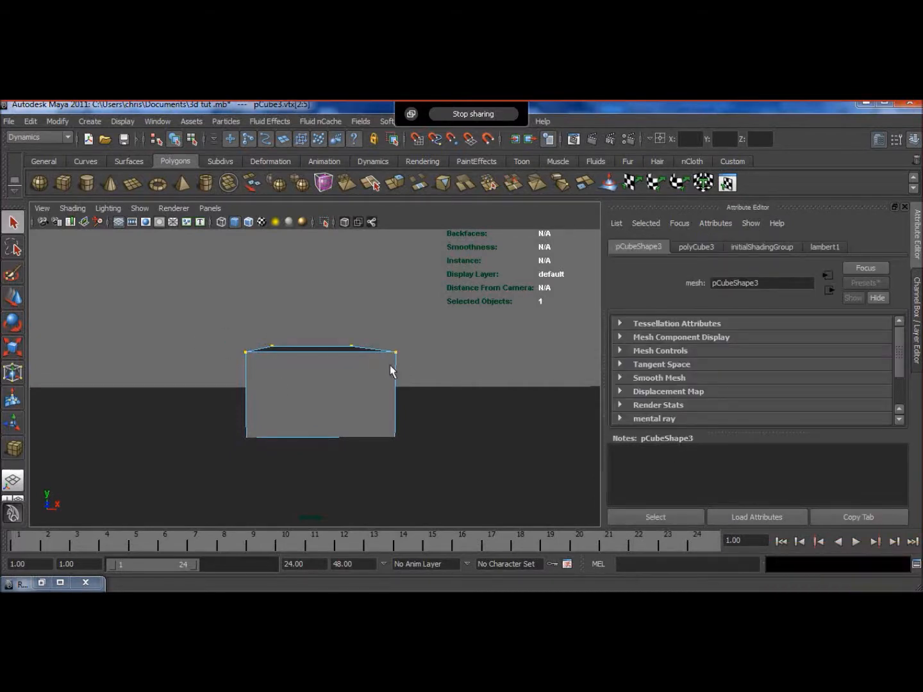
pyautogui.click(12, 348)
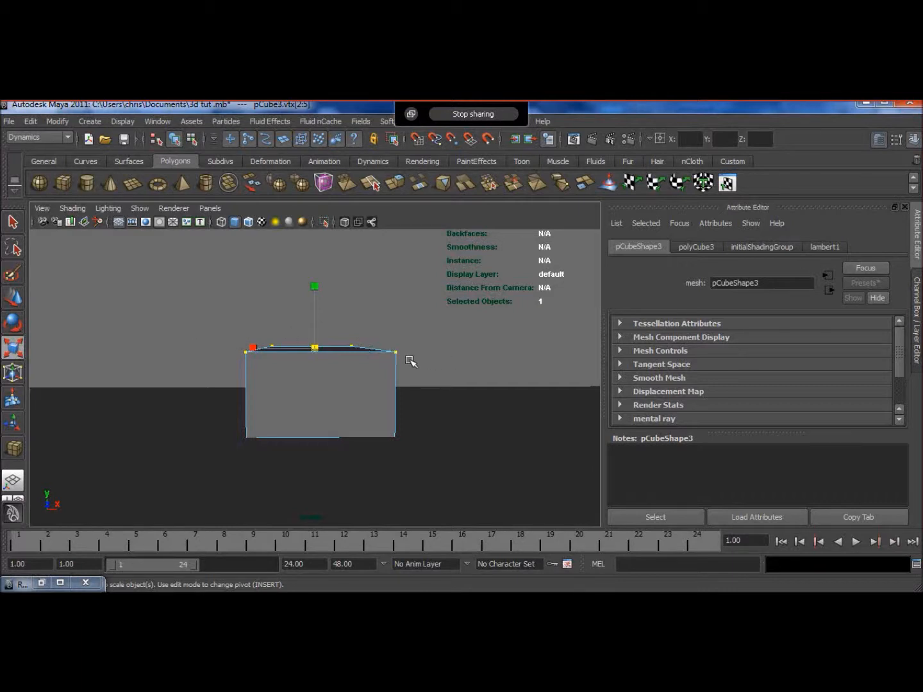
pyautogui.moveTo(252, 347); pyautogui.dragTo(285, 355)
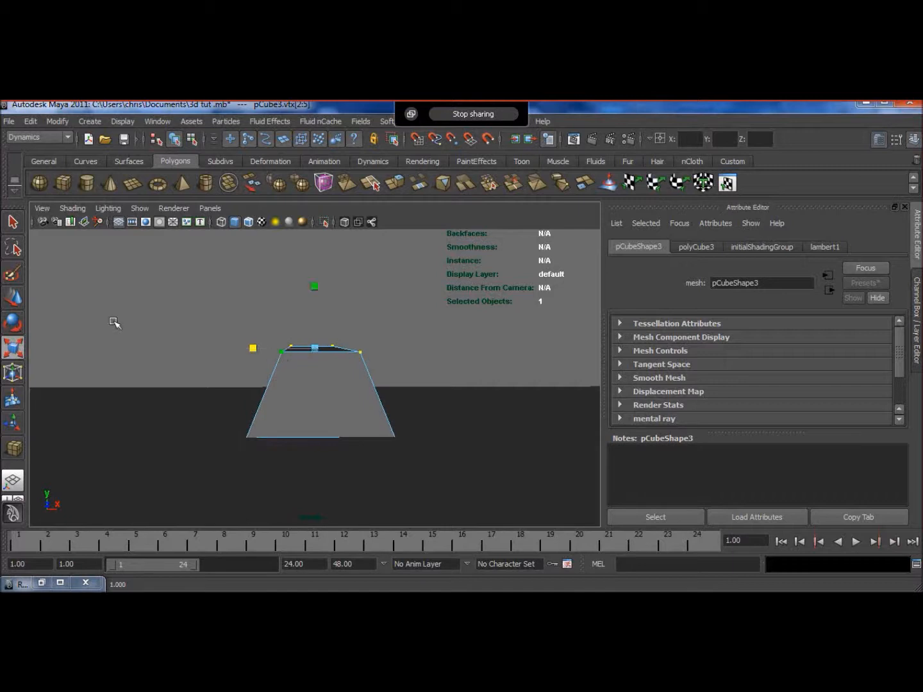
pyautogui.click(12, 298)
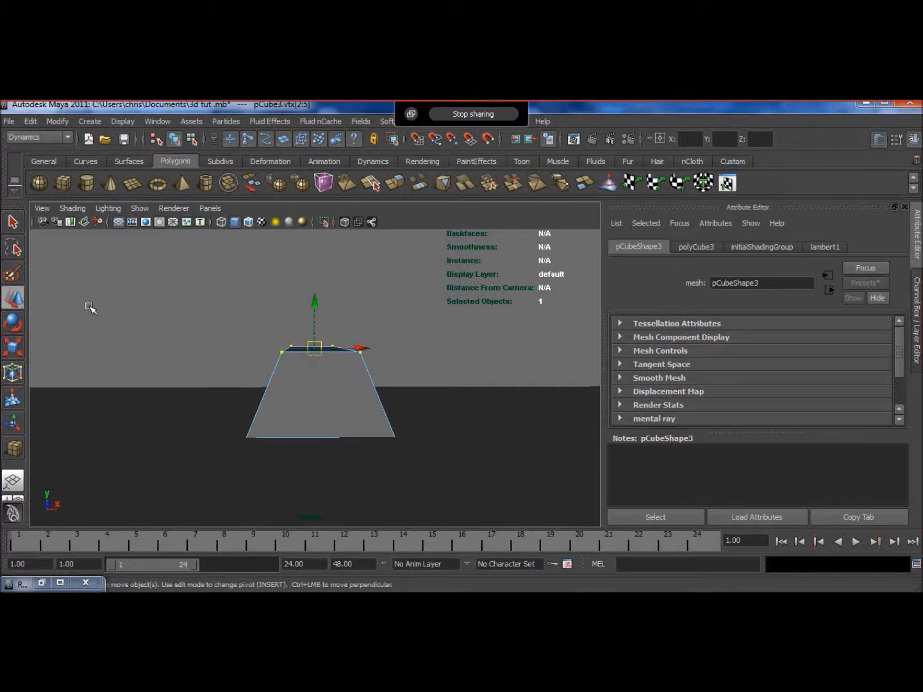
pyautogui.moveTo(314, 298); pyautogui.dragTo(314, 314)
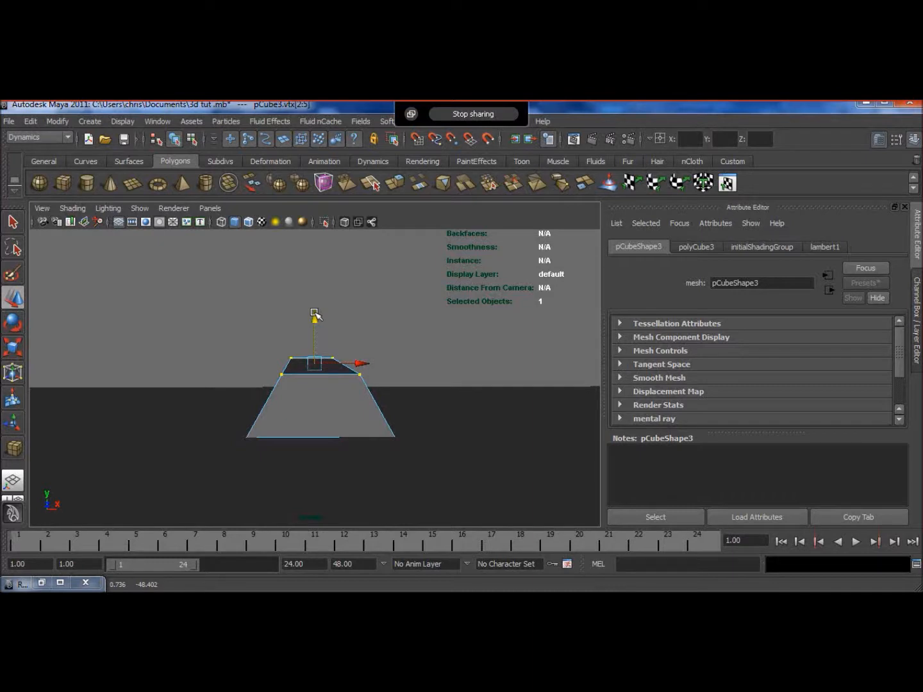
pyautogui.press('w')
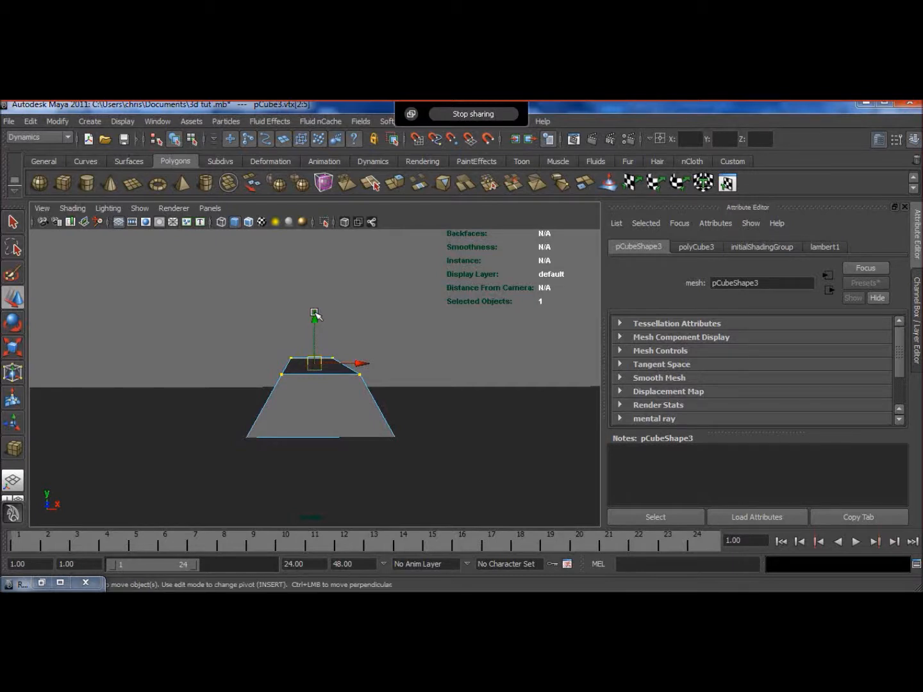
pyautogui.press('e')
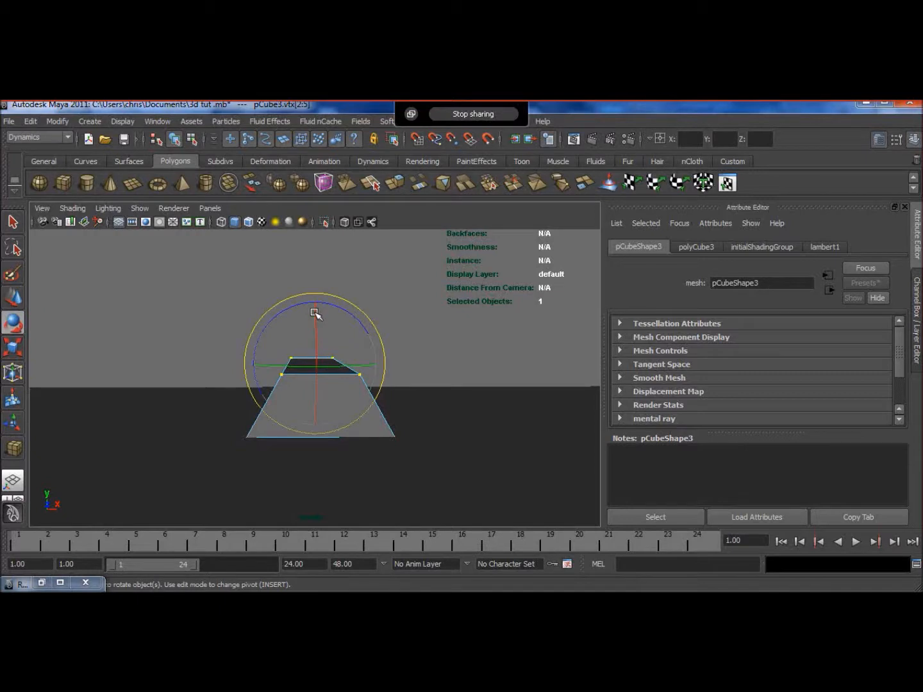
pyautogui.press('r')
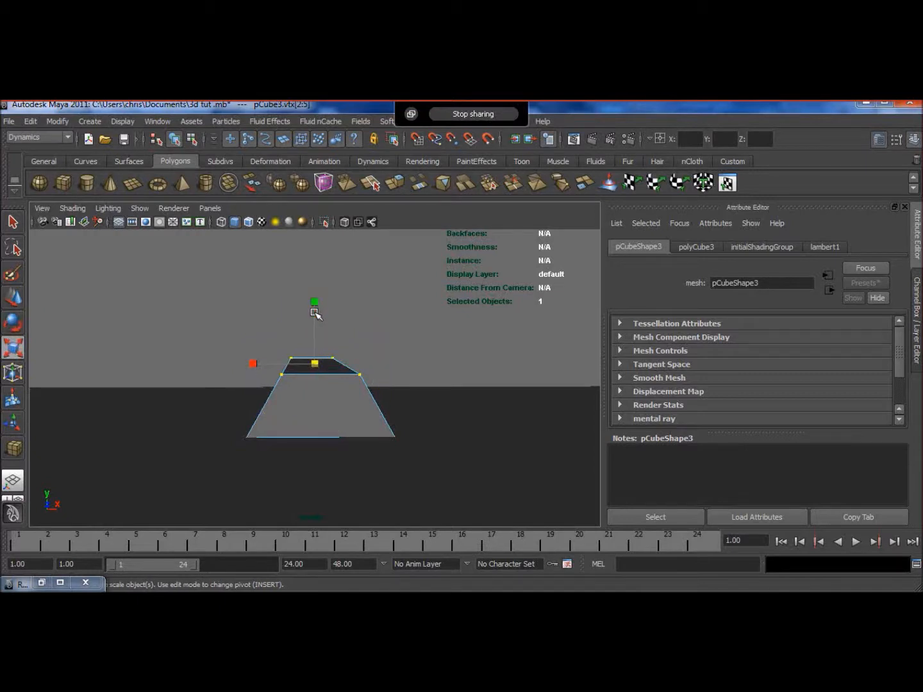
pyautogui.press('w')
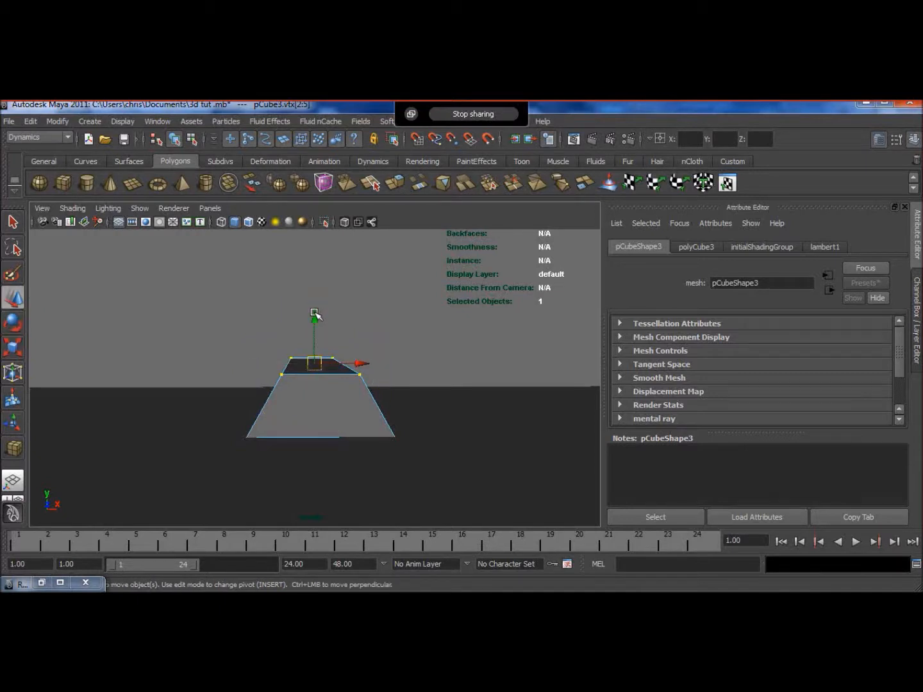
# Return the tapered box to object mode and bevel its edges with a width of 0.5 and 4 segments.
pyautogui.keyDown('alt'); pyautogui.moveTo(314, 315); pyautogui.dragTo(256, 349); pyautogui.keyUp('alt')
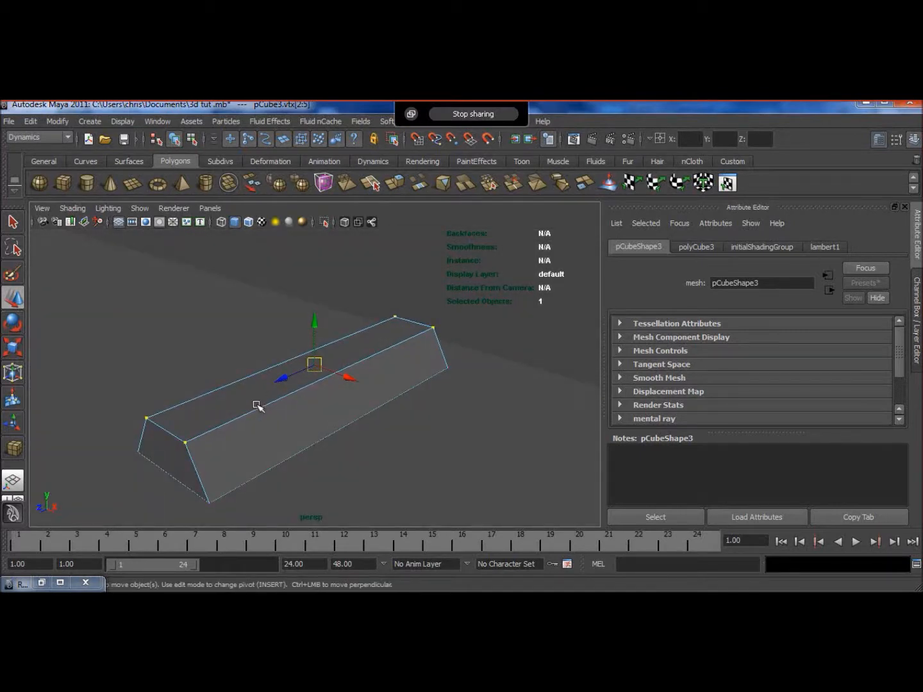
pyautogui.moveTo(256, 406); pyautogui.dragTo(303, 305, button='right')
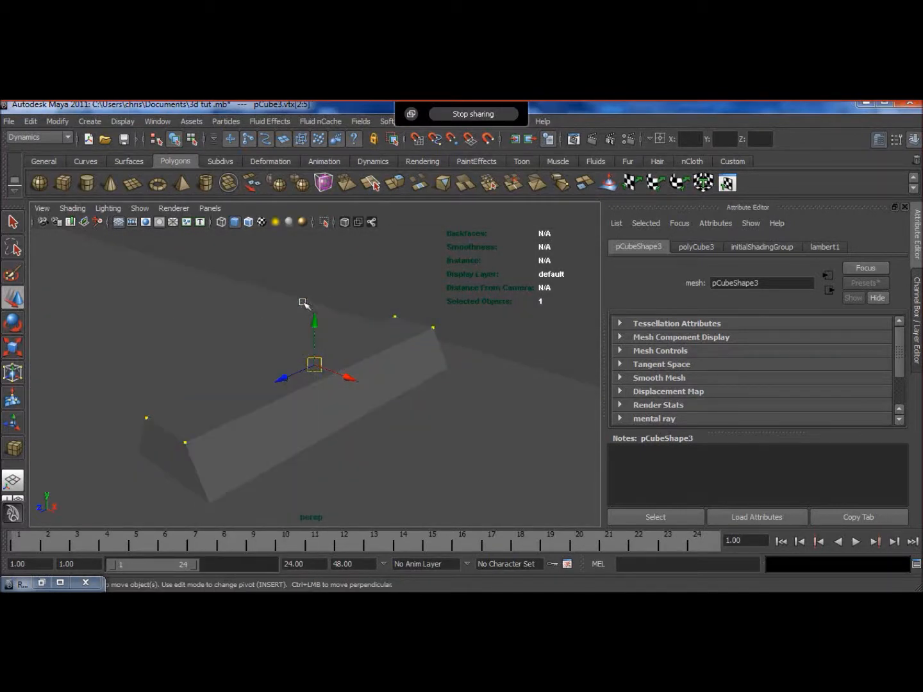
pyautogui.click(279, 442)
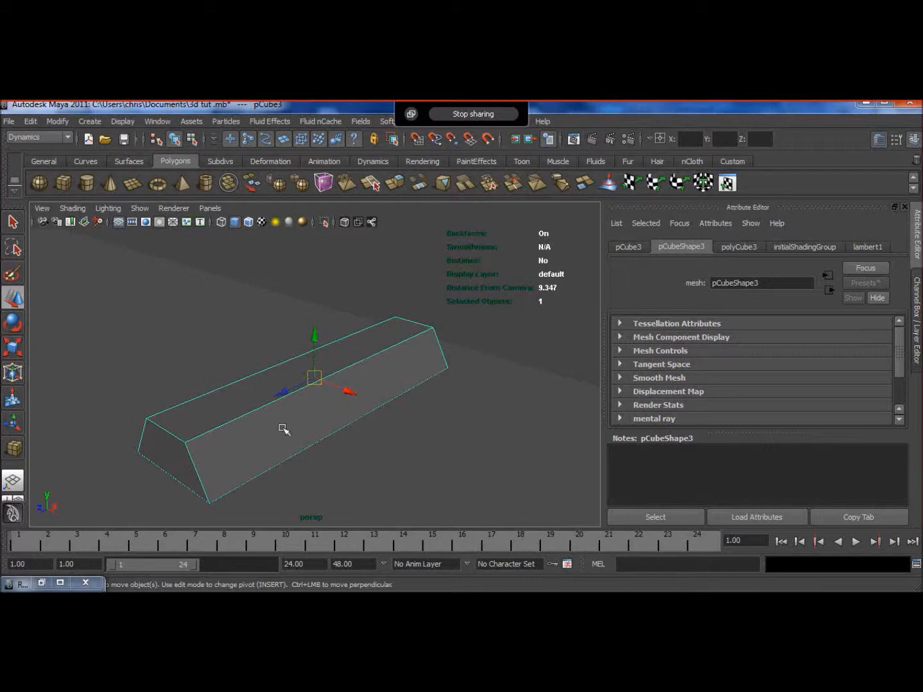
pyautogui.click(66, 138)
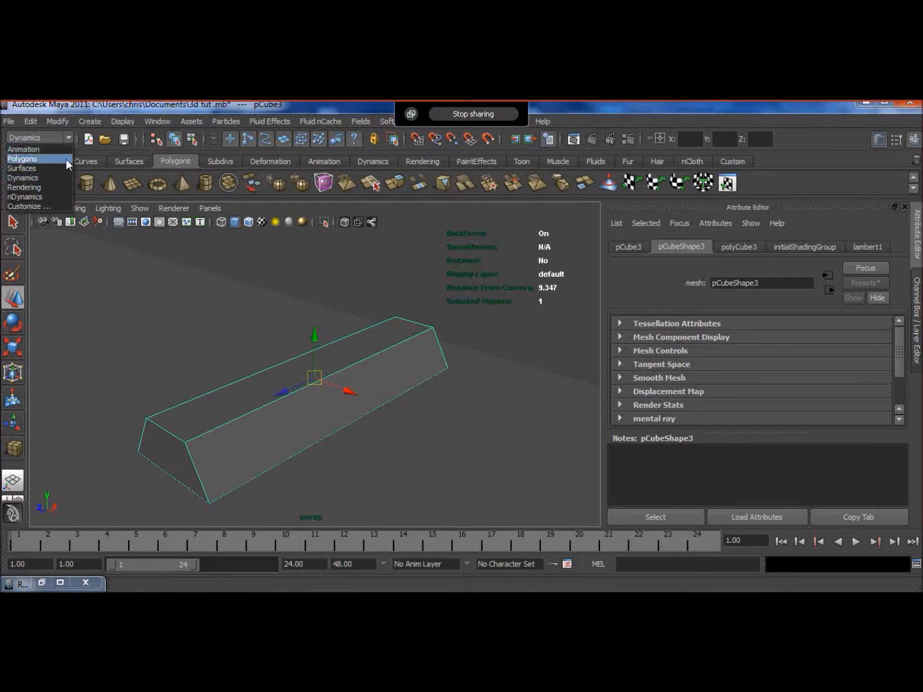
pyautogui.click(64, 159)
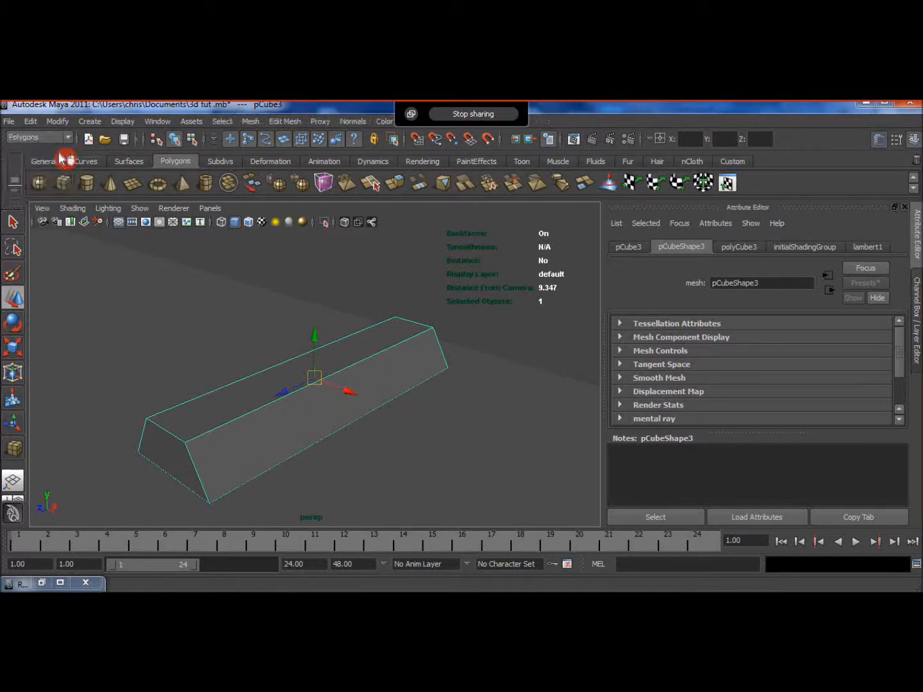
pyautogui.click(284, 122)
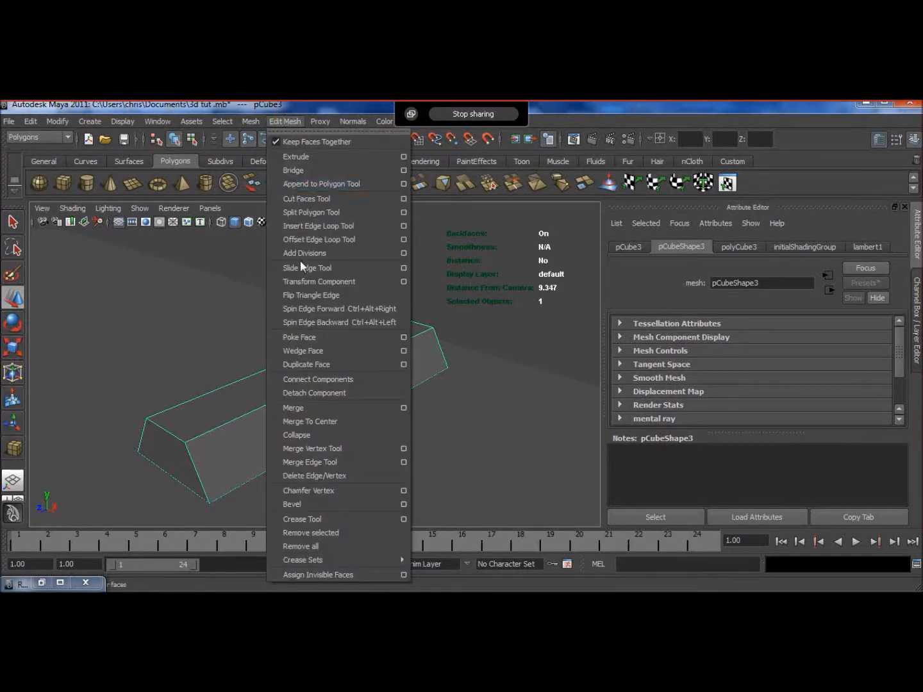
pyautogui.click(404, 504)
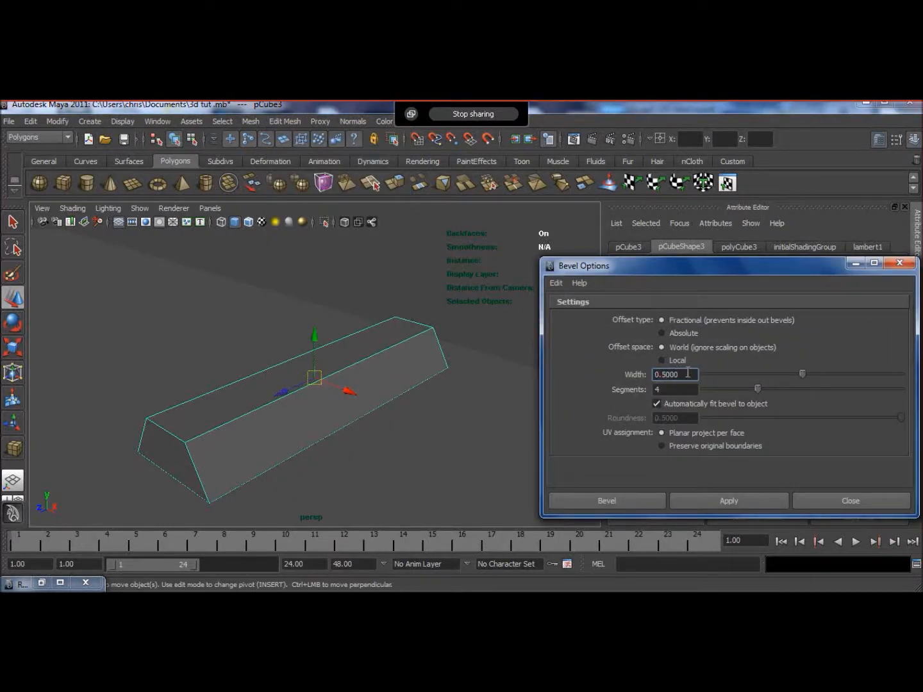
pyautogui.click(655, 389)
pyautogui.write('4')
pyautogui.click(708, 506)
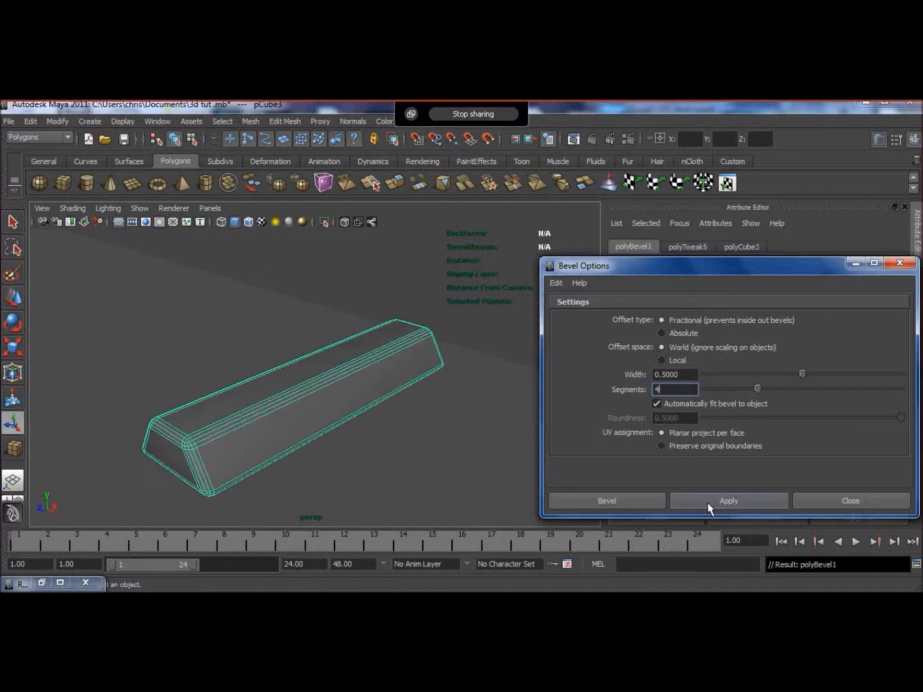
pyautogui.click(824, 503)
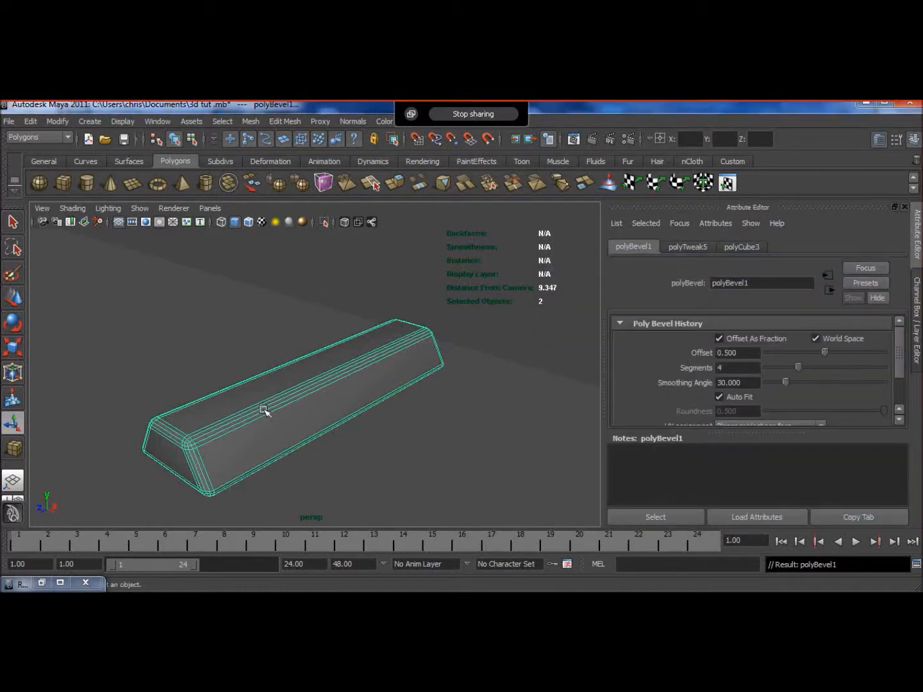
# Duplicate the bevelled bar and move the copy along X so it lies beside the original.
pyautogui.moveTo(262, 410); pyautogui.dragTo(273, 385, button='right')
pyautogui.click(275, 387)
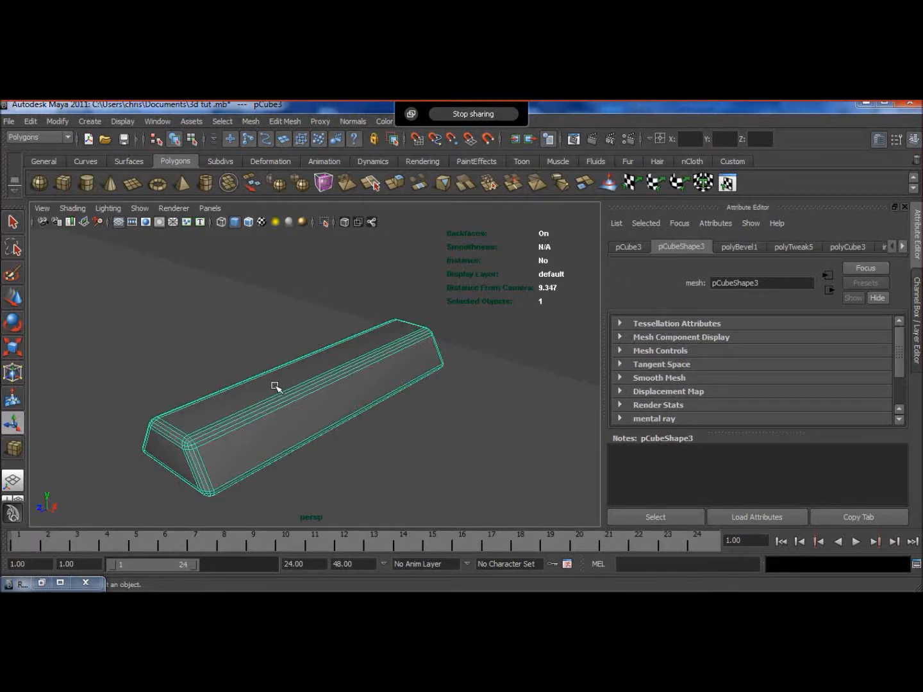
pyautogui.hotkey('ctrl', 'd')
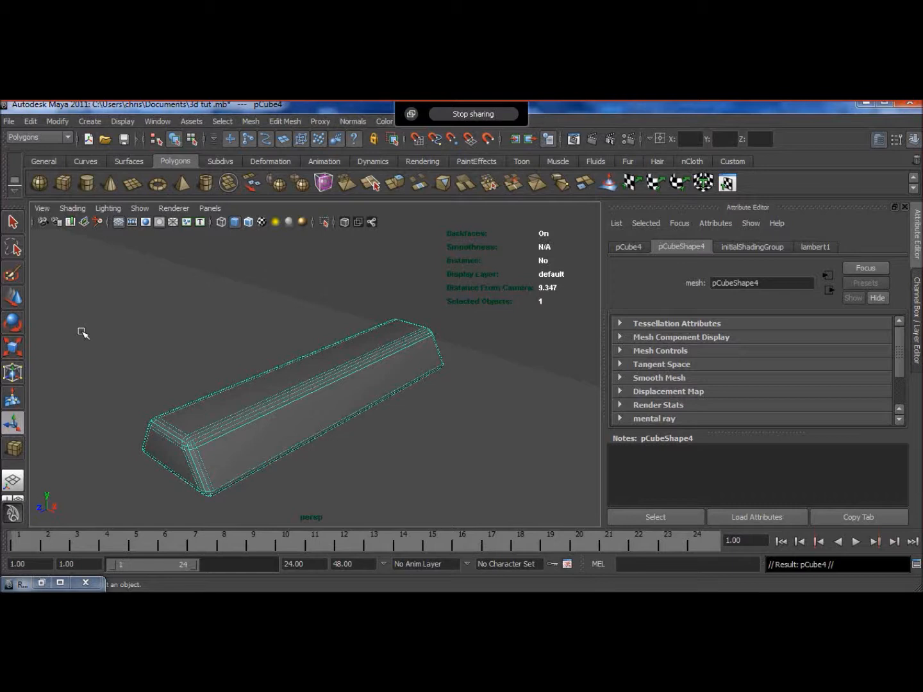
pyautogui.press('w')
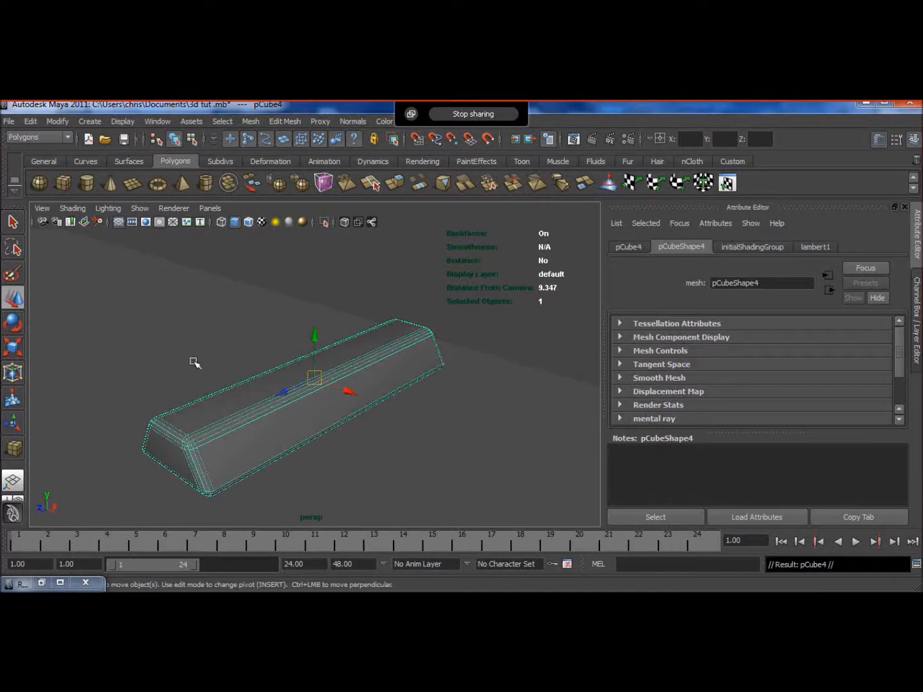
pyautogui.moveTo(350, 390); pyautogui.dragTo(428, 464)
# Duplicate the bar twice more, moving each copy along X to form an evenly spaced row of four.
pyautogui.keyDown('alt'); pyautogui.moveTo(417, 439); pyautogui.dragTo(381, 343, button='right'); pyautogui.keyUp('alt')
pyautogui.hotkey('ctrl', 'd')
pyautogui.moveTo(425, 444); pyautogui.dragTo(443, 452, button='middle')
pyautogui.hotkey('ctrl', 'd')
pyautogui.moveTo(449, 433); pyautogui.dragTo(507, 469)
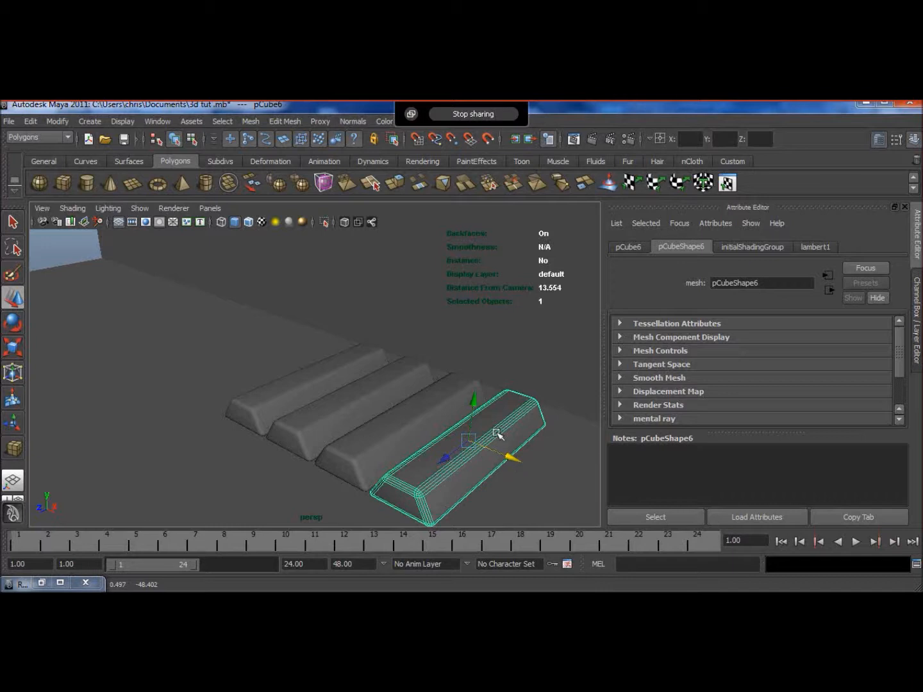
# Duplicate the end bar and set the copy on top between the last two bars, keeping the current Windows color scheme without further prompts.
pyautogui.hotkey('ctrl', 'd')
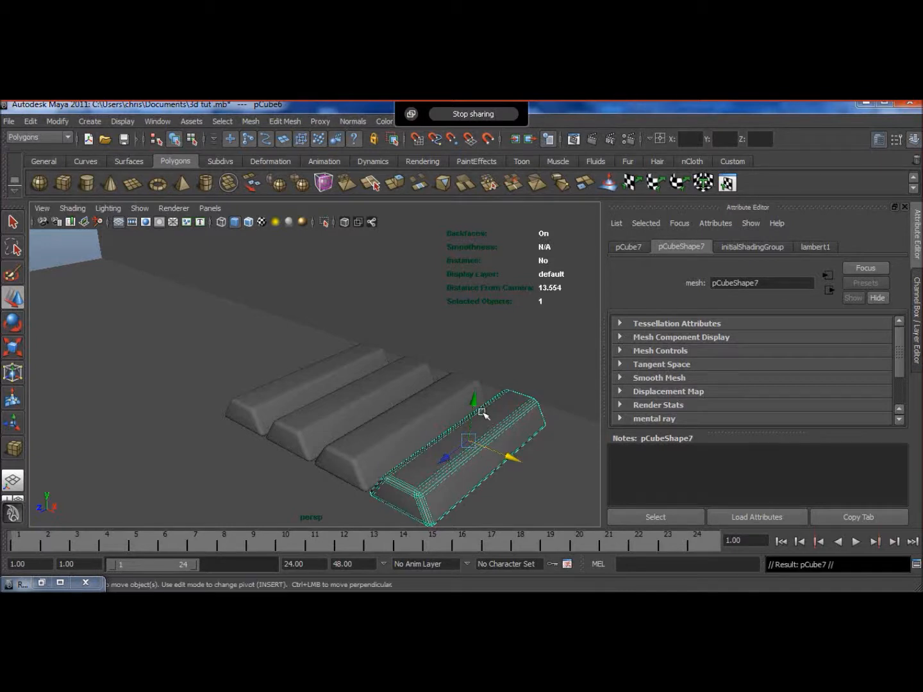
pyautogui.moveTo(475, 407); pyautogui.dragTo(475, 382)
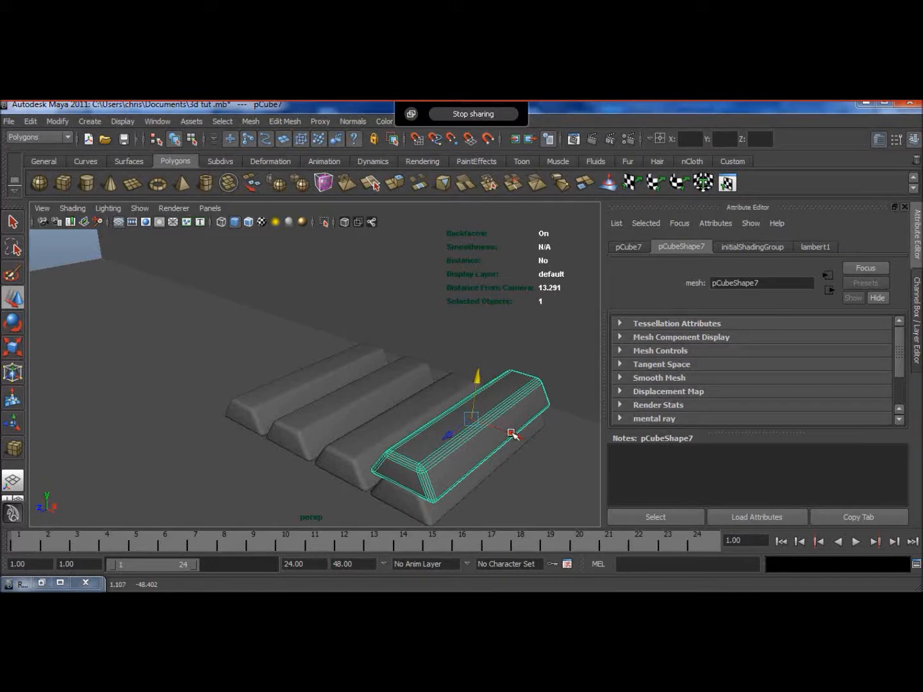
pyautogui.moveTo(491, 427); pyautogui.dragTo(486, 424)
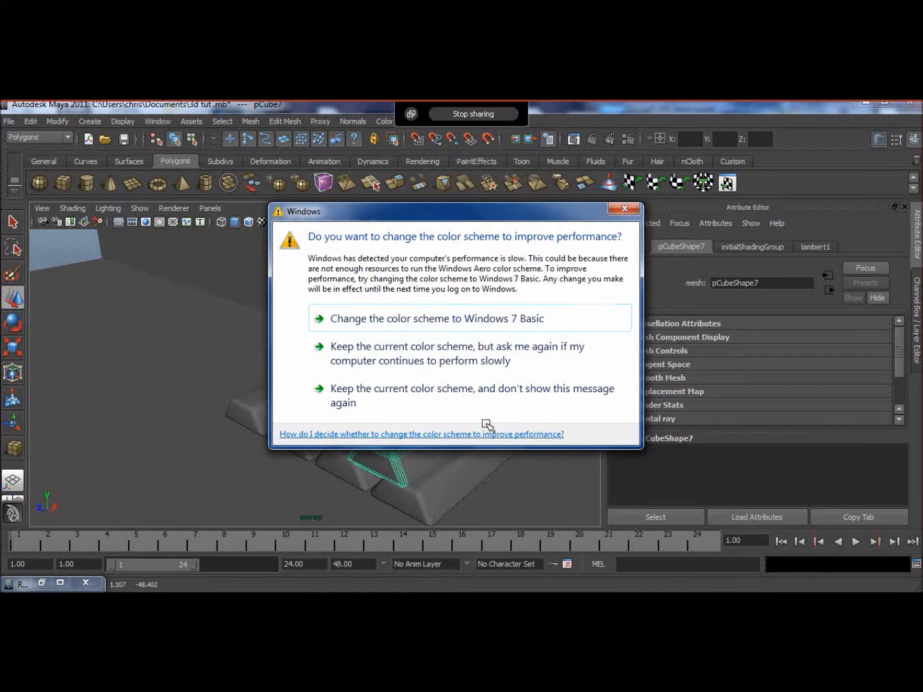
pyautogui.click(485, 405)
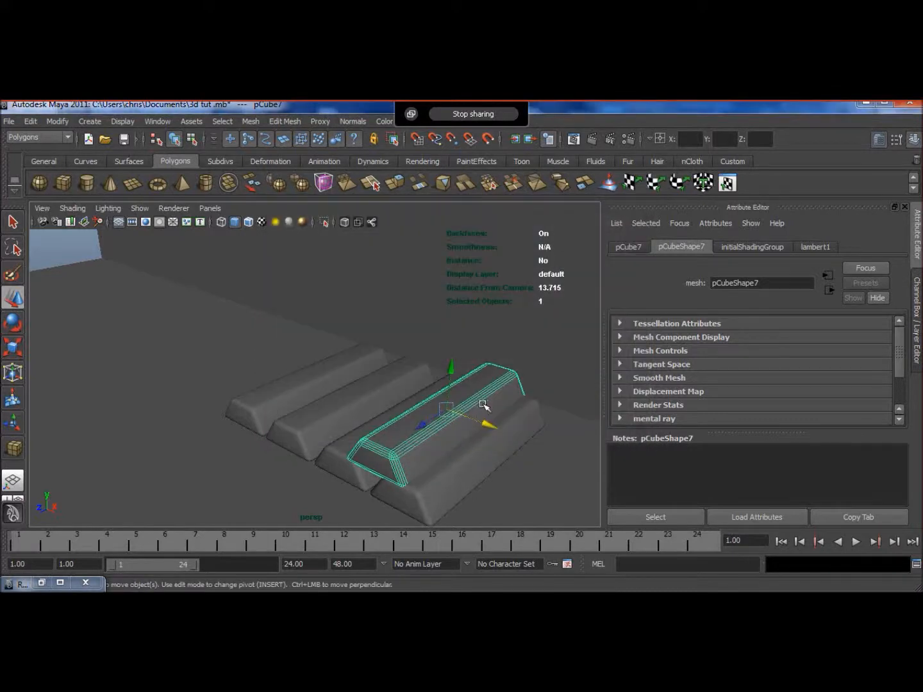
# Duplicate the upper bar twice and shift the copies along X to complete an upper layer of three bars.
pyautogui.moveTo(486, 426); pyautogui.dragTo(377, 384)
pyautogui.hotkey('ctrl', 'd')
pyautogui.hotkey('ctrl', 'd')
pyautogui.keyDown('alt'); pyautogui.moveTo(375, 383); pyautogui.dragTo(309, 335, button='right'); pyautogui.keyUp('alt')
pyautogui.click(215, 318)
pyautogui.keyDown('alt'); pyautogui.moveTo(274, 364); pyautogui.dragTo(208, 390); pyautogui.keyUp('alt')
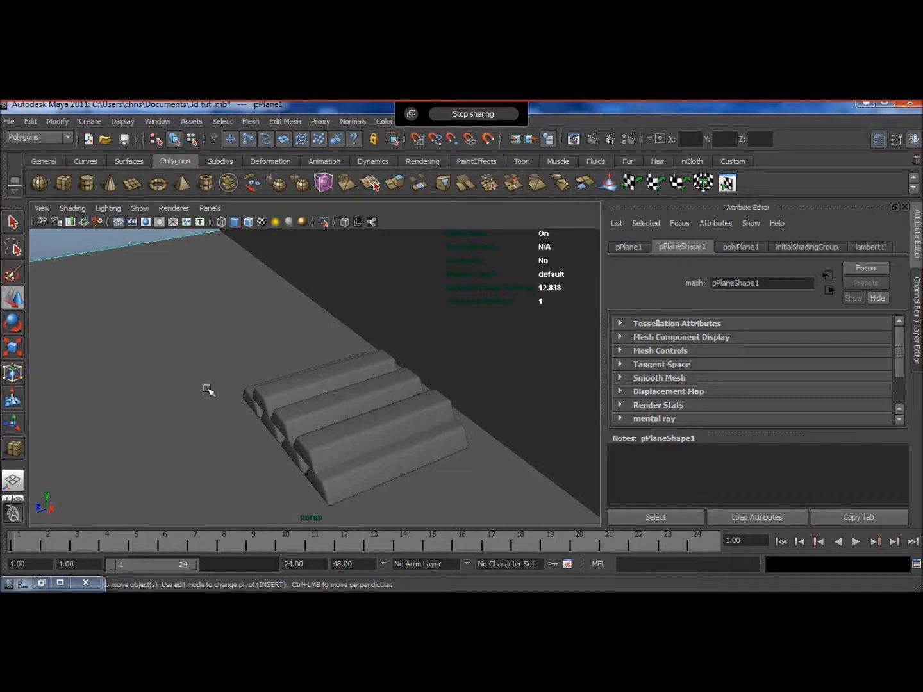
# Create a polygon cube crate on the ground beside the wall, beyond the stacked bars.
pyautogui.click(63, 181)
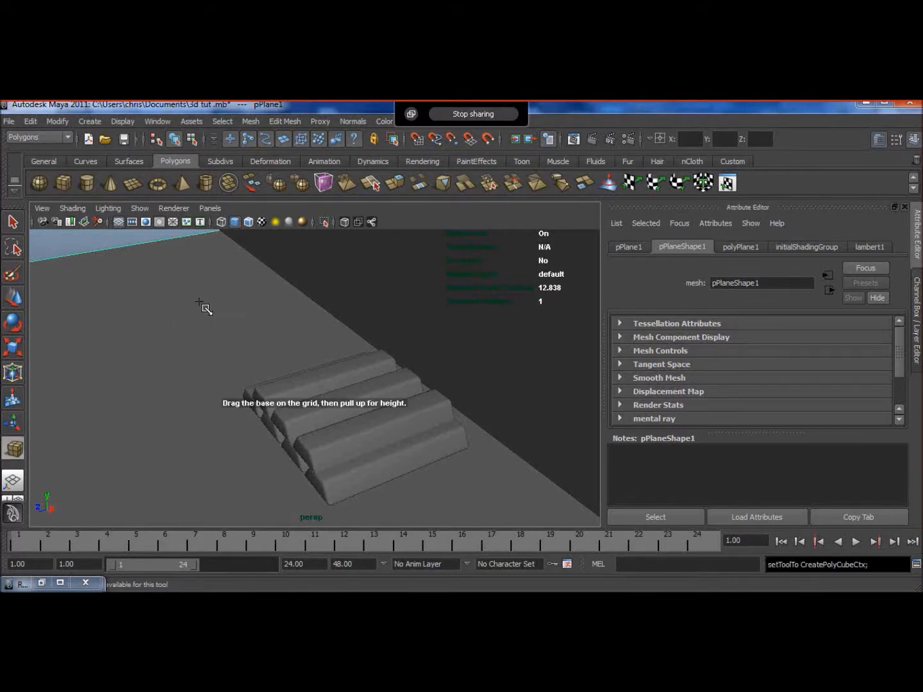
pyautogui.moveTo(199, 302); pyautogui.dragTo(299, 314)
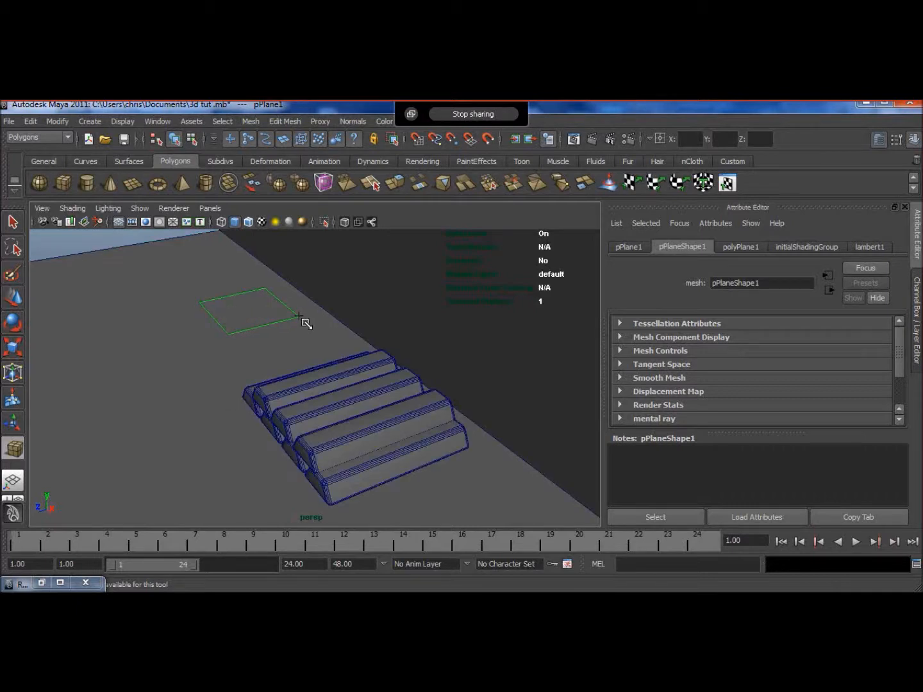
pyautogui.moveTo(298, 316); pyautogui.dragTo(285, 251)
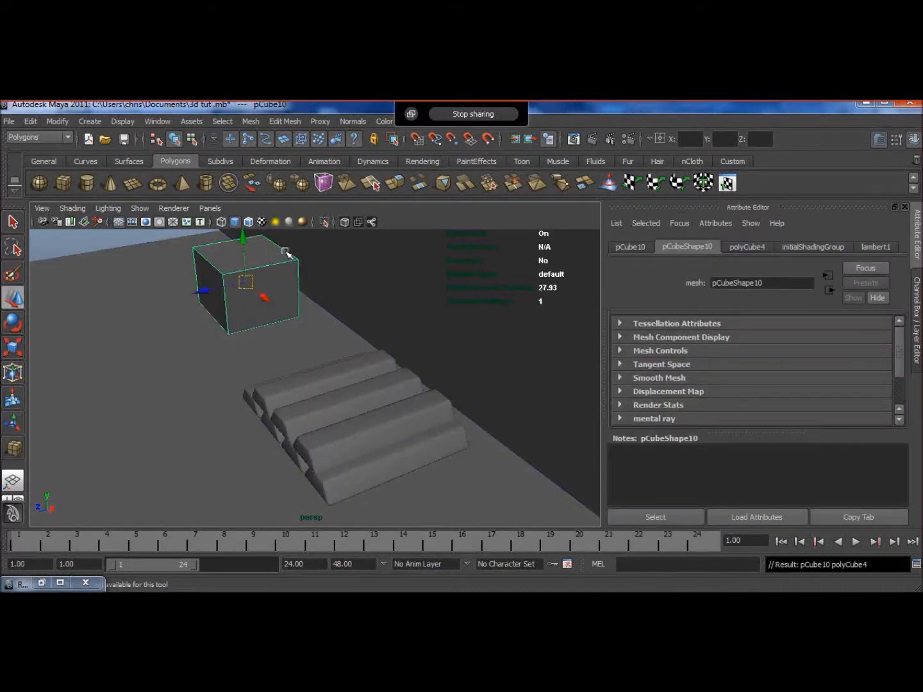
pyautogui.press('f')
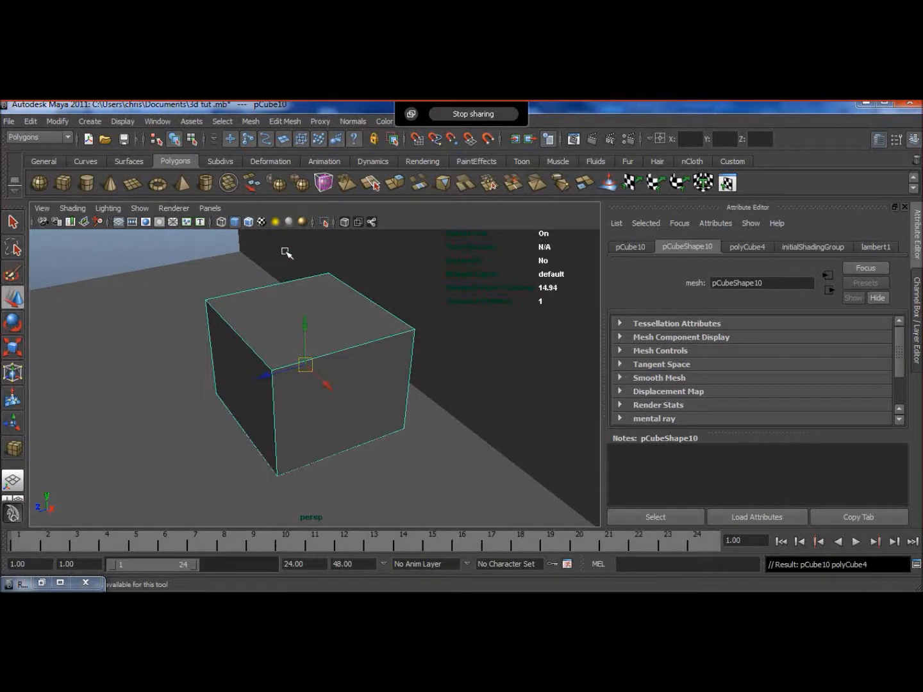
pyautogui.keyDown('alt'); pyautogui.moveTo(296, 334); pyautogui.dragTo(371, 346); pyautogui.keyUp('alt')
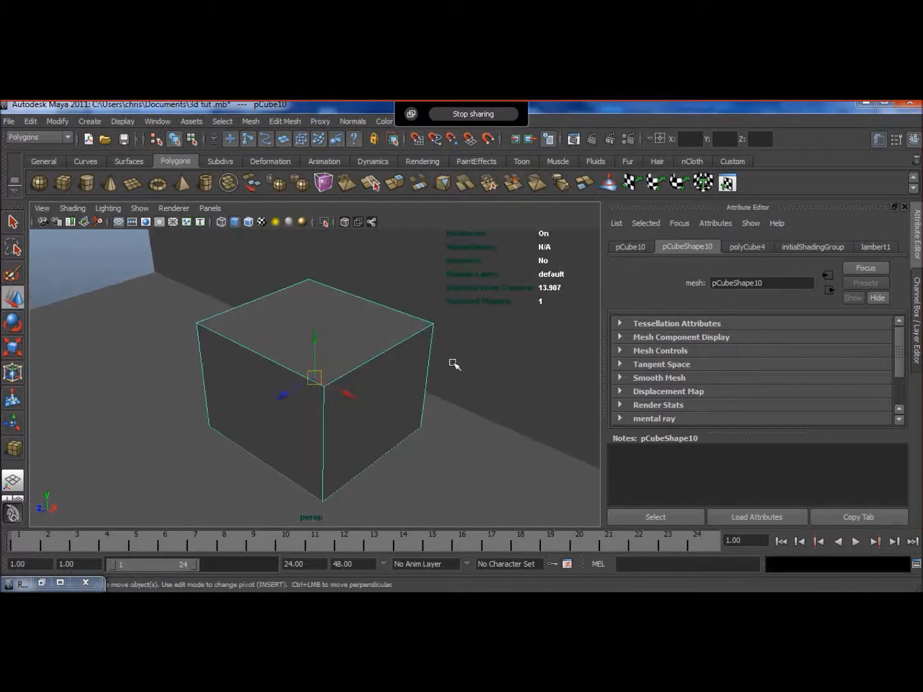
# Duplicate the crate twice, placing one copy beside the original along X and the other on top, straddling both.
pyautogui.hotkey('ctrl', 'd')
pyautogui.moveTo(350, 387); pyautogui.dragTo(547, 519)
pyautogui.hotkey('ctrl', 'd')
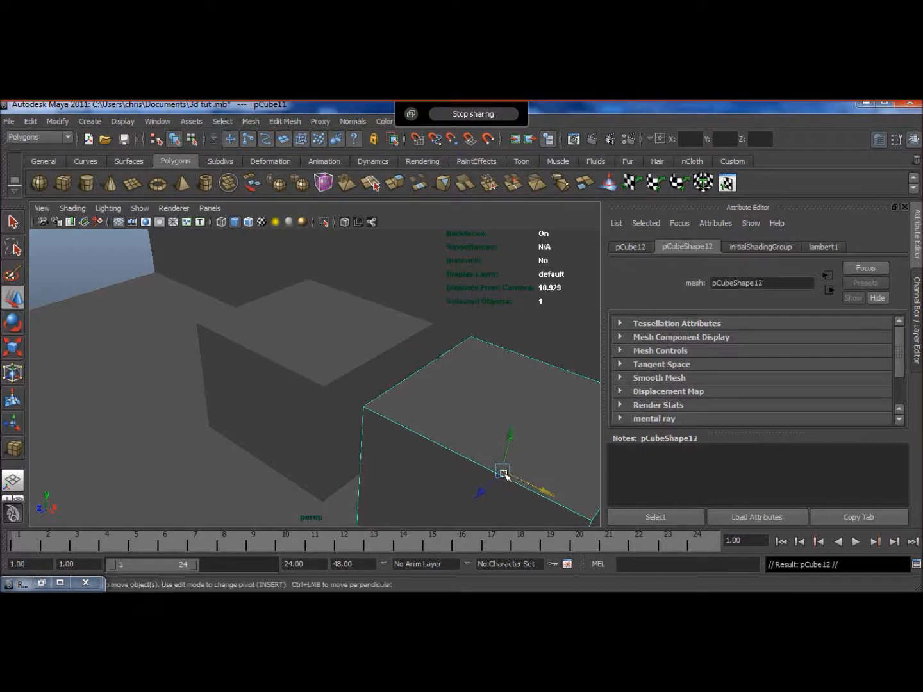
pyautogui.moveTo(511, 444); pyautogui.dragTo(517, 308)
pyautogui.moveTo(577, 347); pyautogui.dragTo(441, 324)
pyautogui.keyDown('alt'); pyautogui.moveTo(442, 392); pyautogui.dragTo(422, 388, button='right'); pyautogui.keyUp('alt')
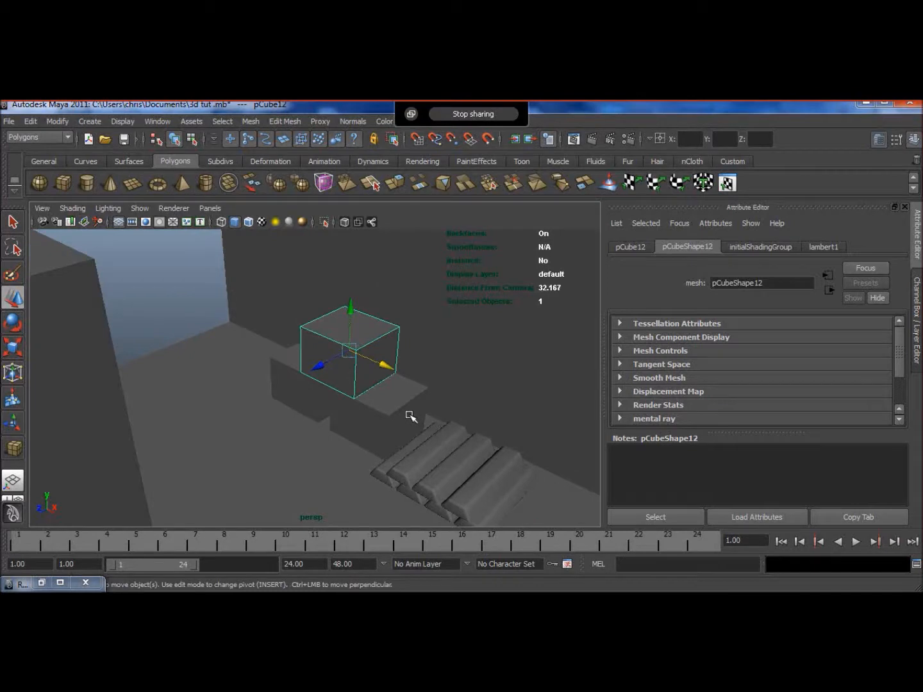
pyautogui.keyDown('alt'); pyautogui.moveTo(403, 404); pyautogui.dragTo(330, 437); pyautogui.keyUp('alt')
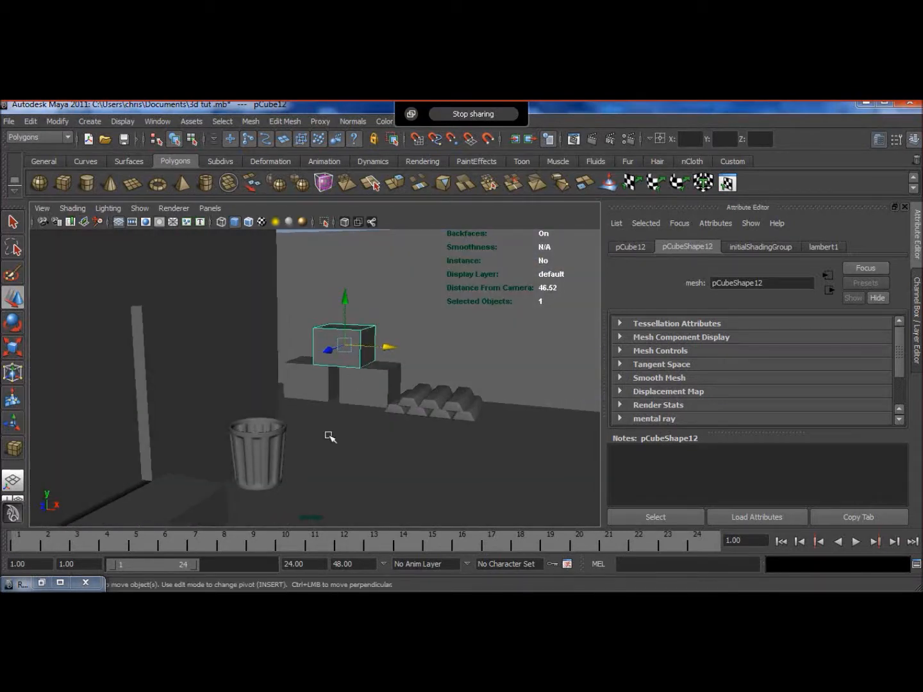
pyautogui.click(326, 433)
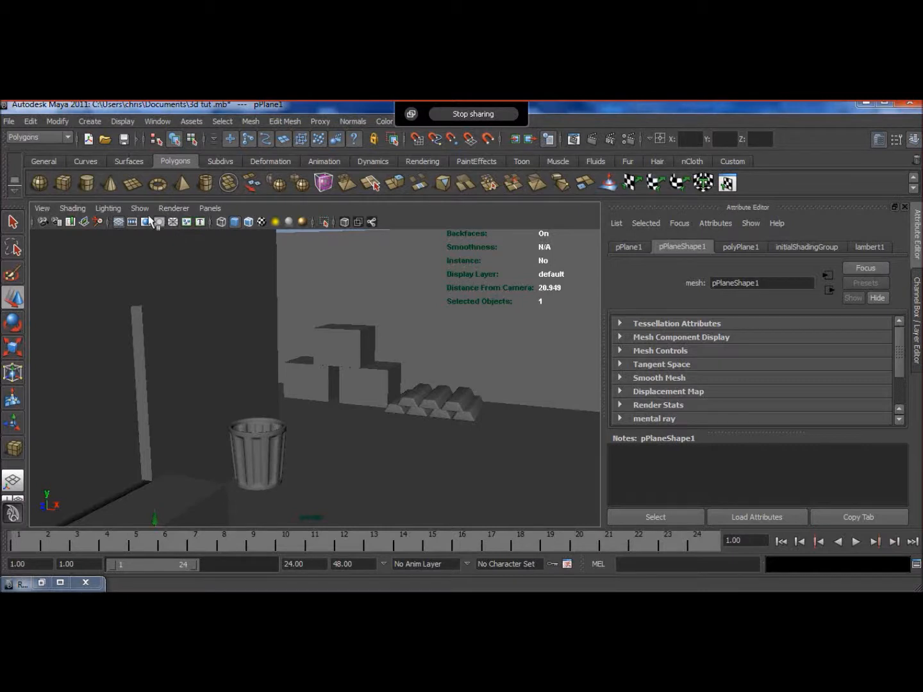
# Create a tall, thin polygon cylinder standing on the ground beside the trash can.
pyautogui.click(89, 184)
pyautogui.moveTo(353, 471); pyautogui.dragTo(355, 474)
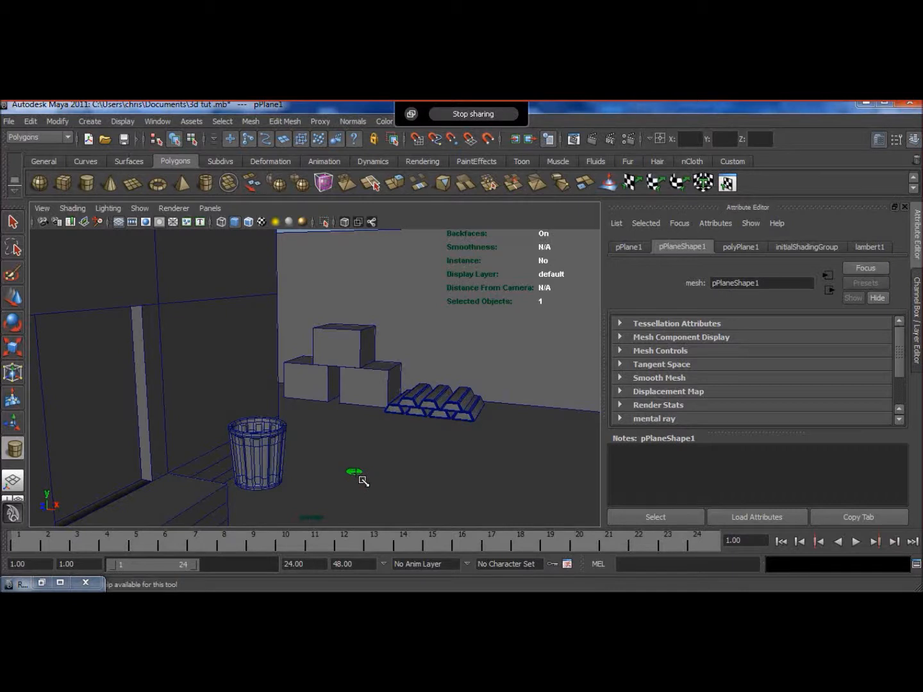
pyautogui.moveTo(363, 481); pyautogui.dragTo(356, 470)
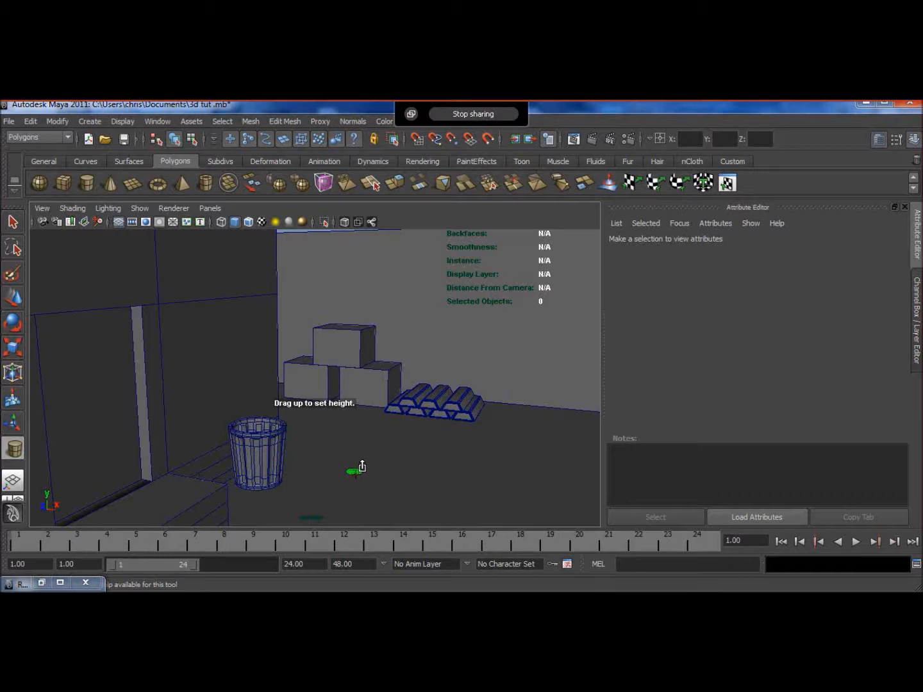
pyautogui.moveTo(362, 466); pyautogui.dragTo(344, 385)
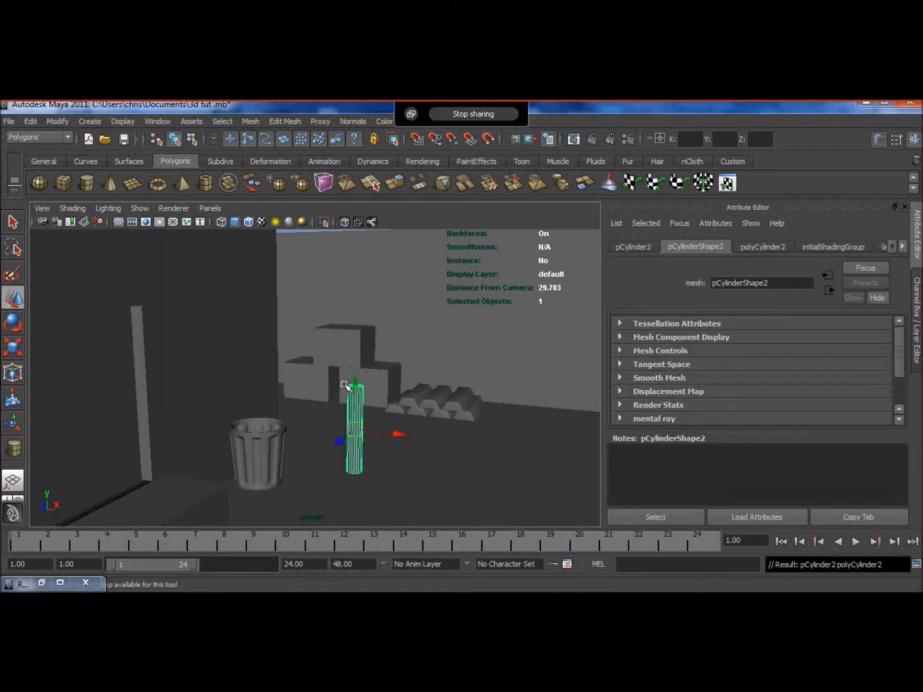
pyautogui.press('f')
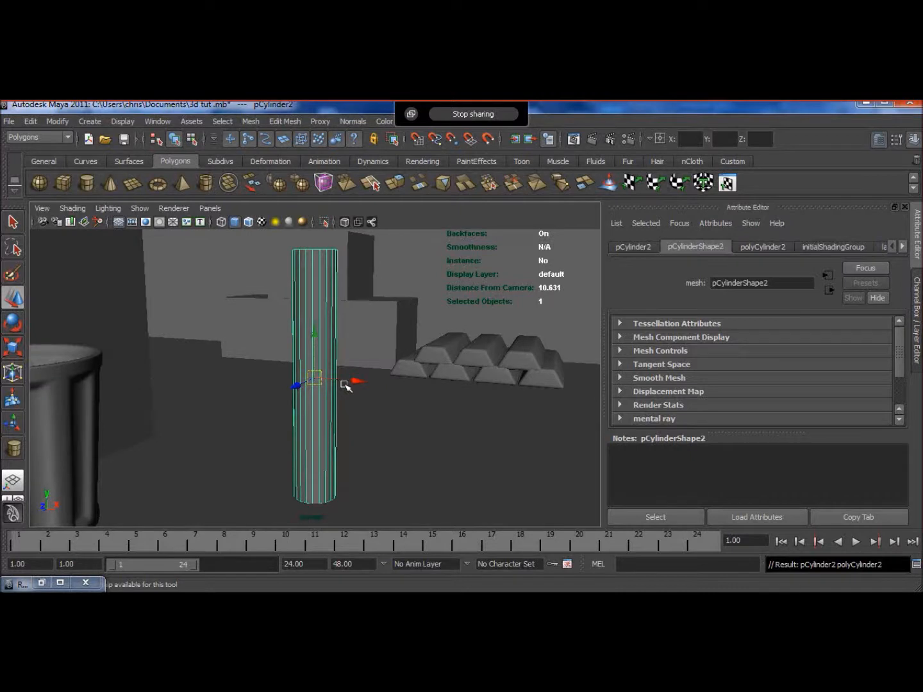
pyautogui.keyDown('alt'); pyautogui.moveTo(344, 385); pyautogui.dragTo(306, 352); pyautogui.keyUp('alt')
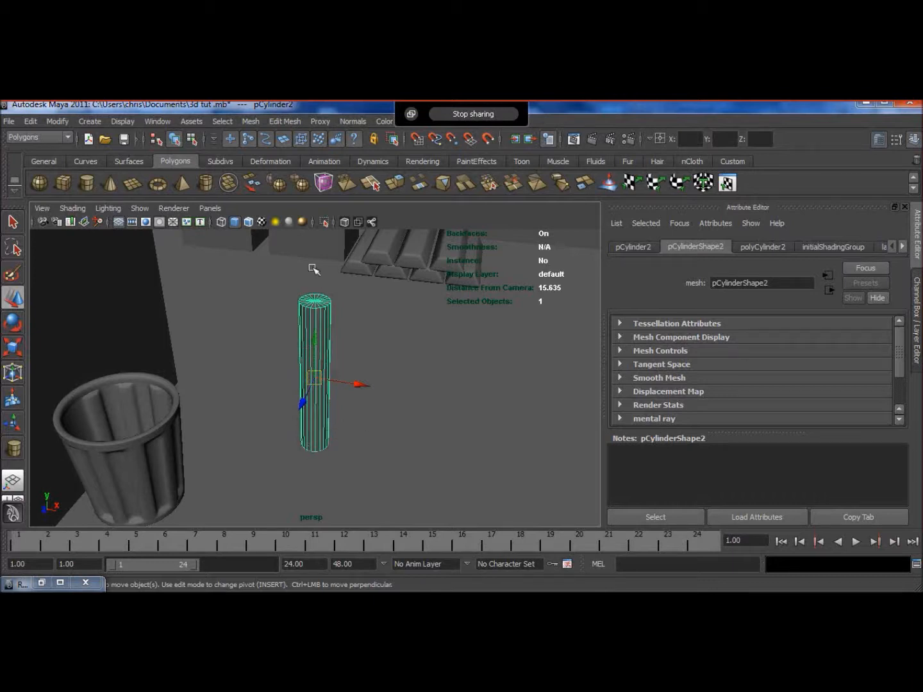
# Extrude the cylinder's top cap faces slightly upward and offset them along X toward the trash can.
pyautogui.moveTo(322, 325); pyautogui.dragTo(322, 359, button='right')
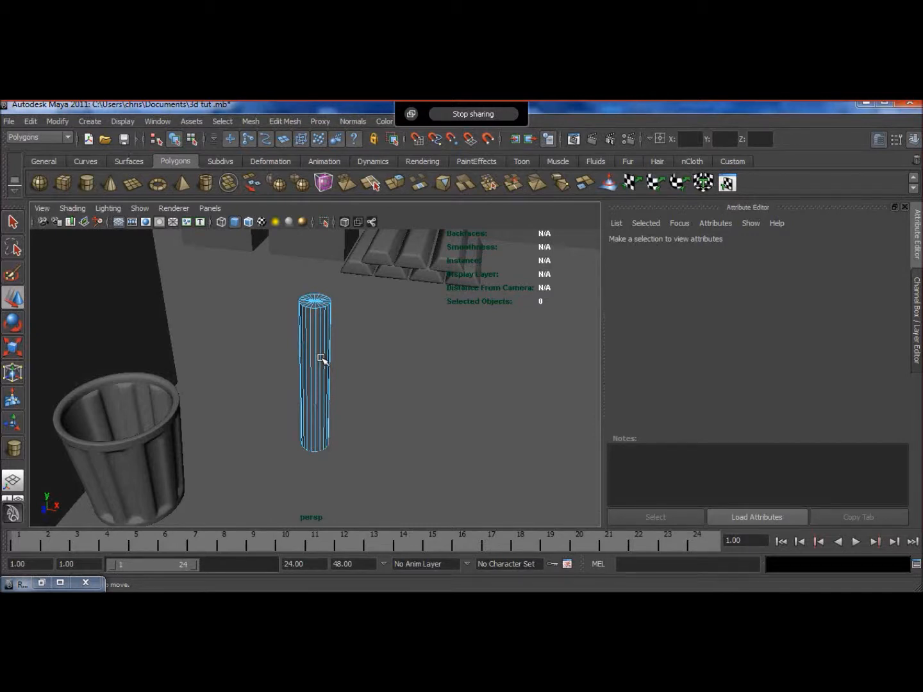
pyautogui.keyDown('alt'); pyautogui.moveTo(321, 359); pyautogui.dragTo(316, 306); pyautogui.keyUp('alt')
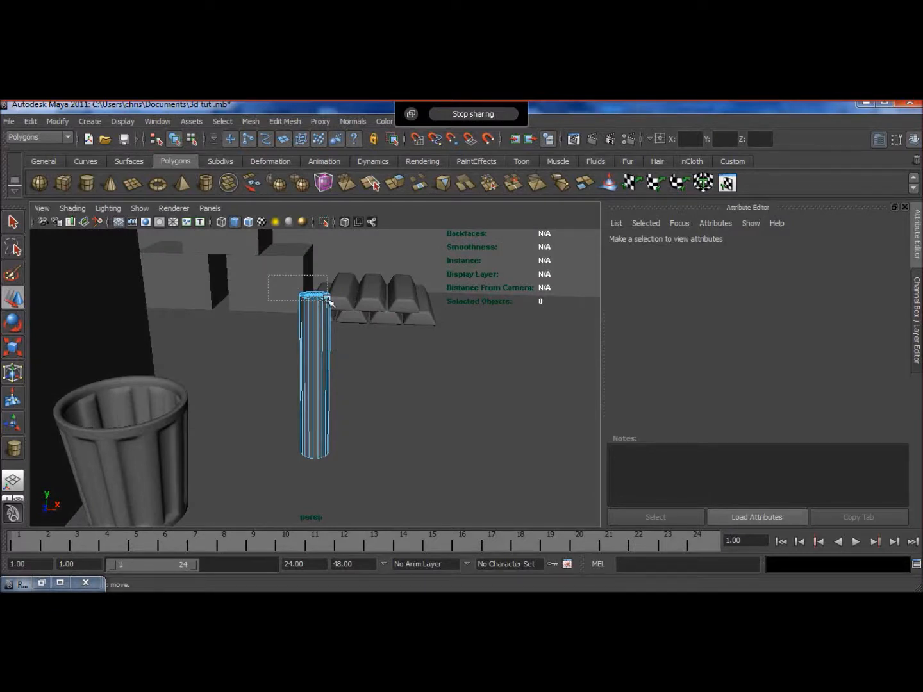
pyautogui.click(307, 341)
pyautogui.keyDown('ctrl'); pyautogui.moveTo(322, 341); pyautogui.dragTo(356, 305); pyautogui.keyUp('ctrl')
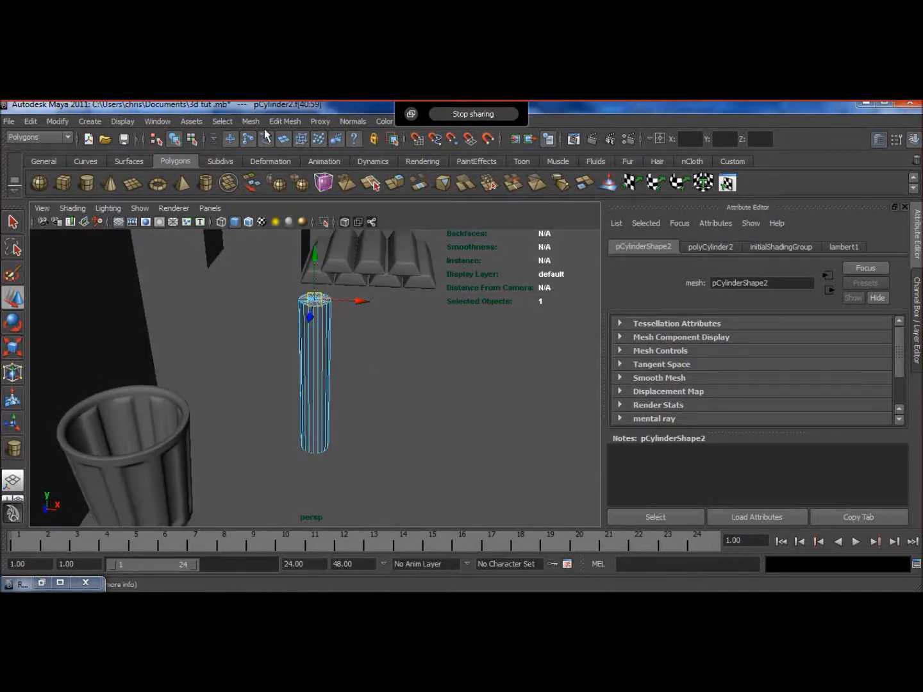
pyautogui.click(283, 121)
pyautogui.click(285, 156)
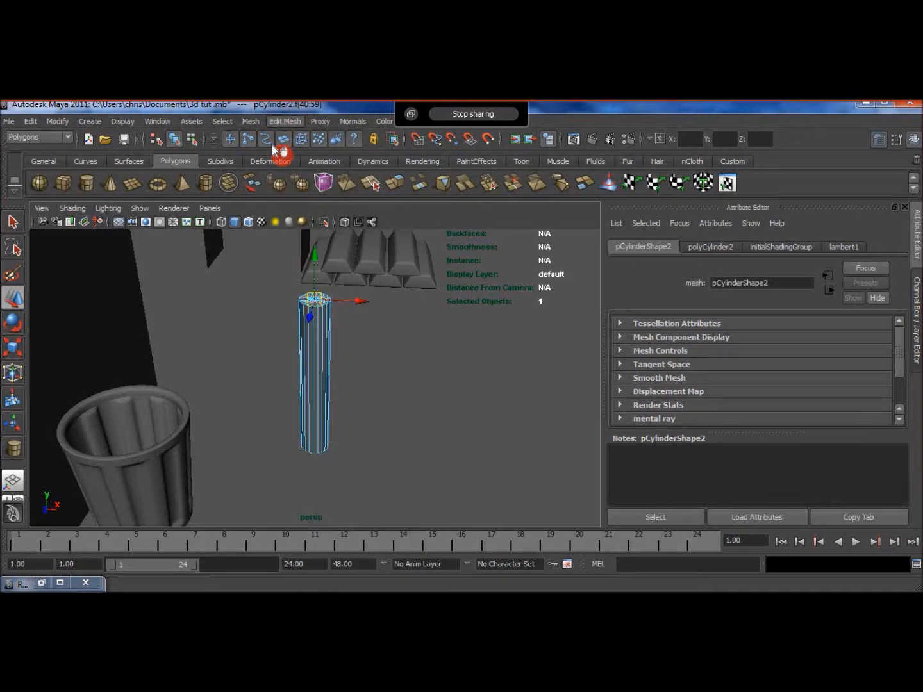
pyautogui.moveTo(323, 255); pyautogui.dragTo(323, 239)
pyautogui.moveTo(359, 277); pyautogui.dragTo(358, 285)
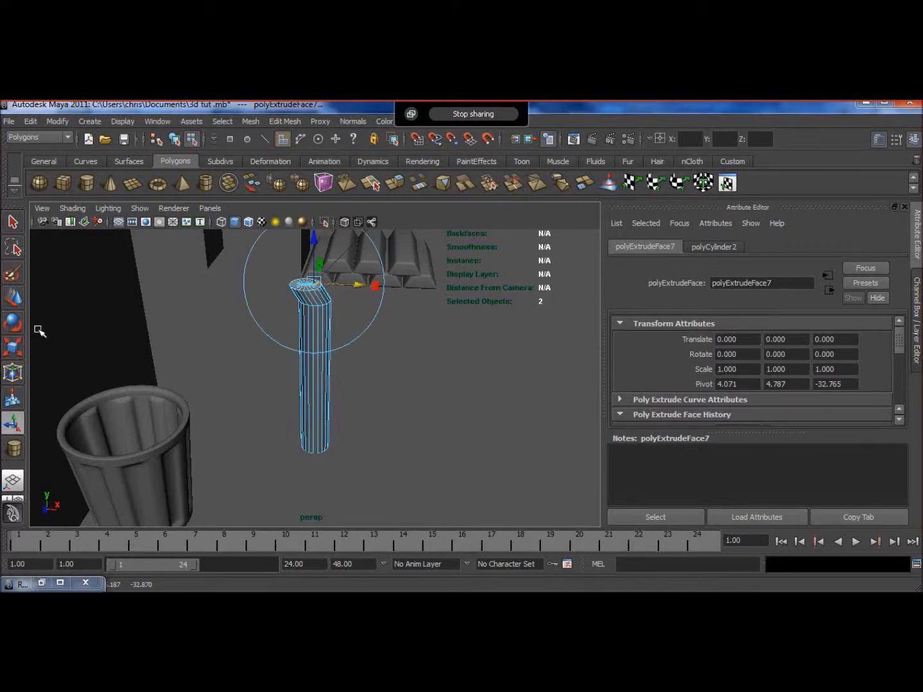
# Rotate the extruded cap faces about Z so they tilt toward the trash can.
pyautogui.press('e')
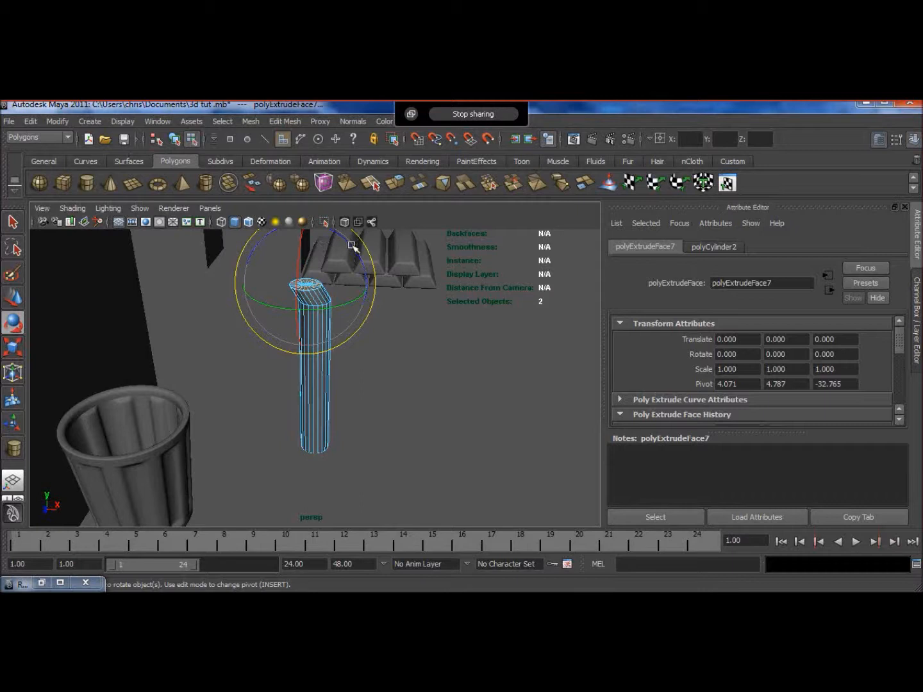
pyautogui.moveTo(347, 244); pyautogui.dragTo(327, 236)
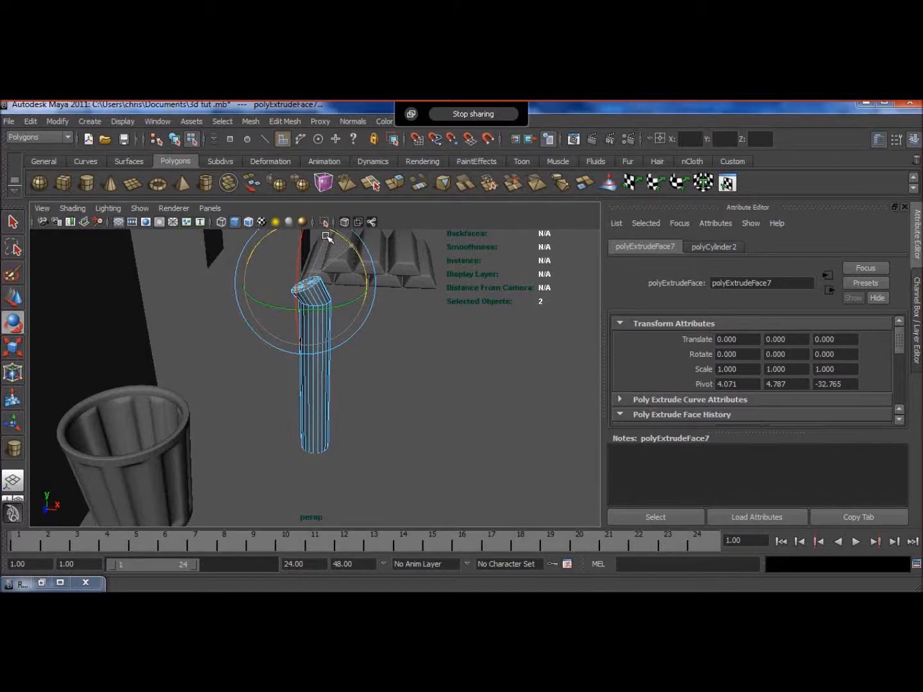
pyautogui.moveTo(327, 237); pyautogui.dragTo(348, 248)
pyautogui.hotkey('ctrl', 'z')
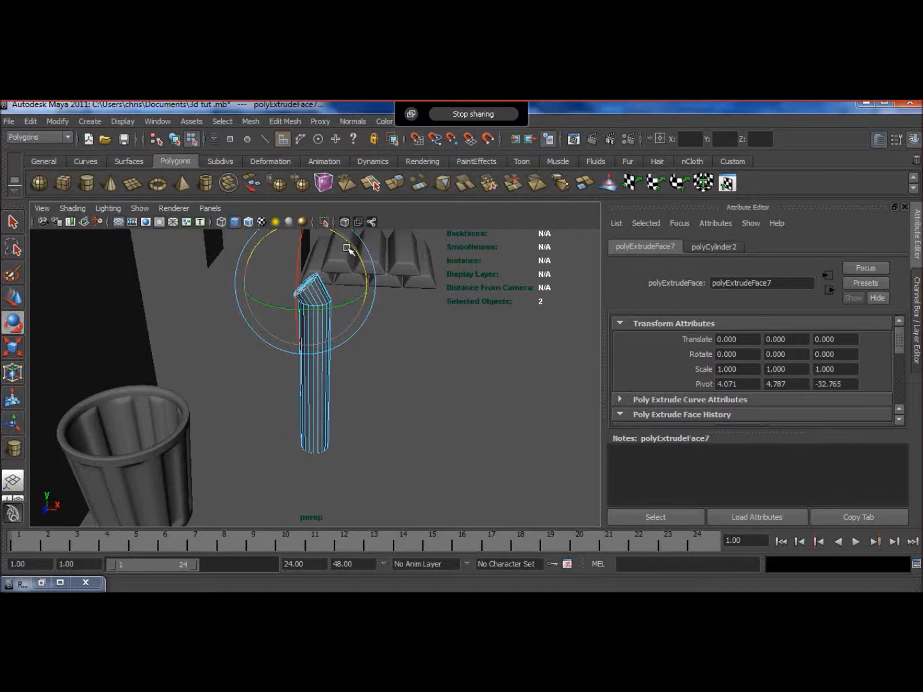
# Extrude the cap again, shift it down along its slope, and rotate it about Z to continue the pipe bend.
pyautogui.press('g')
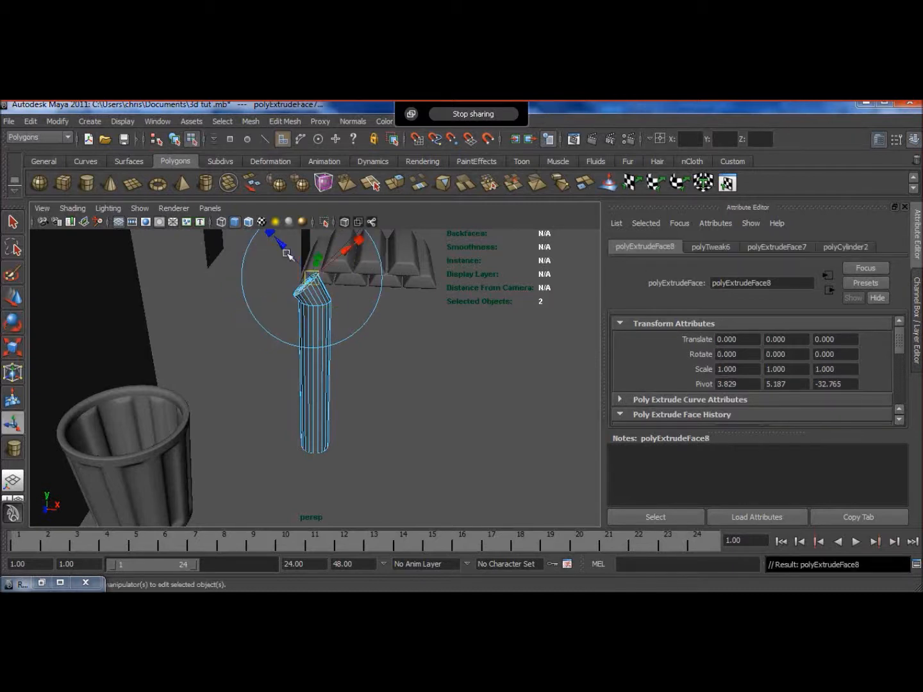
pyautogui.moveTo(286, 248); pyautogui.dragTo(261, 232)
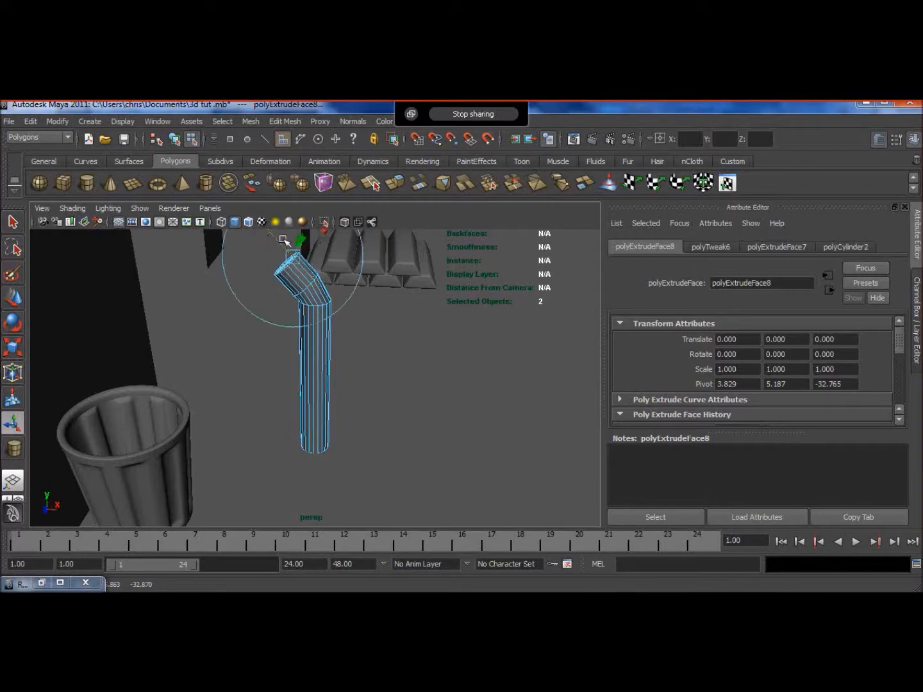
pyautogui.moveTo(320, 235); pyautogui.dragTo(307, 244)
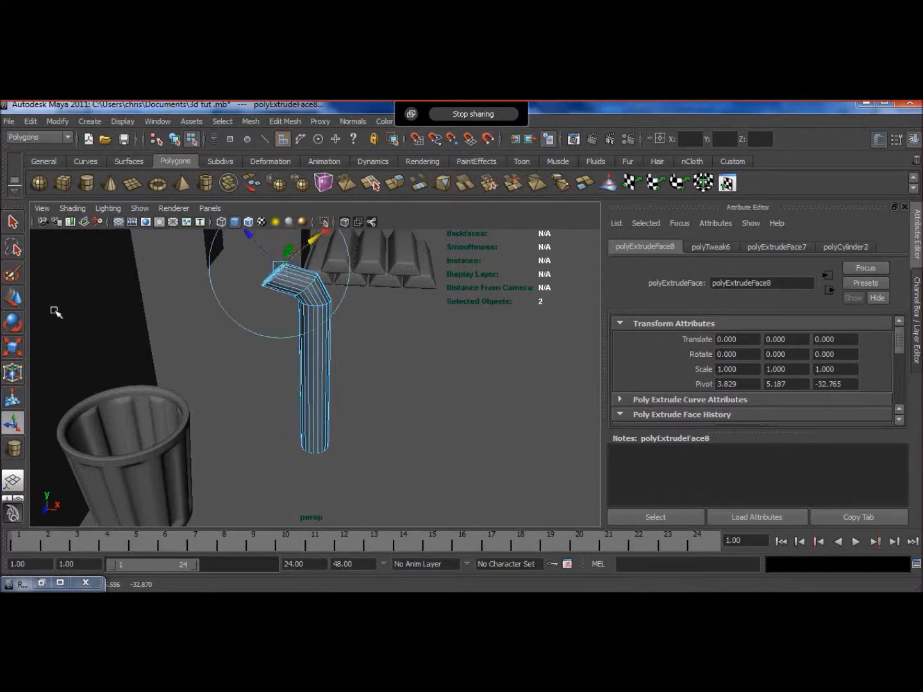
pyautogui.press('e')
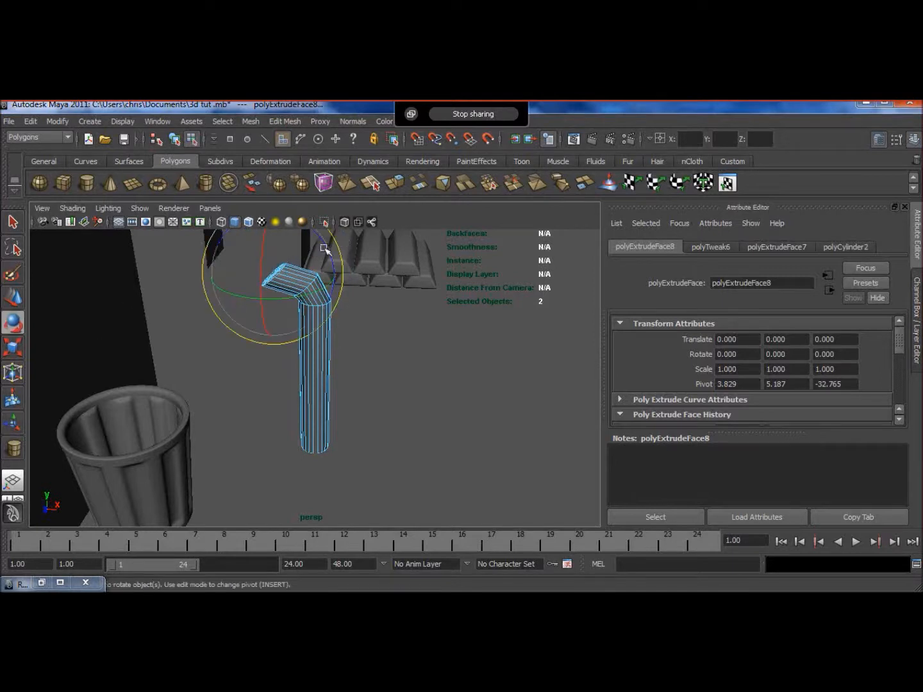
pyautogui.moveTo(321, 243); pyautogui.dragTo(280, 246)
# Extrude the cap a third time toward the trash can to form a horizontal pipe end, and straighten its end face.
pyautogui.press('g')
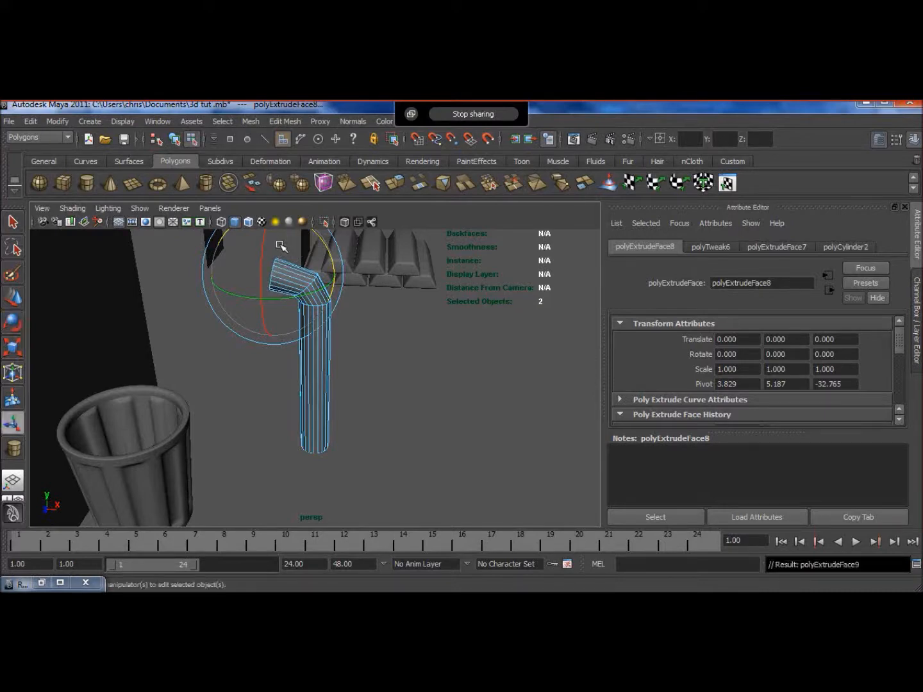
pyautogui.moveTo(239, 258)
pyautogui.mouseDown()
pyautogui.moveTo(201, 253)
pyautogui.moveTo(234, 241)
pyautogui.mouseUp()
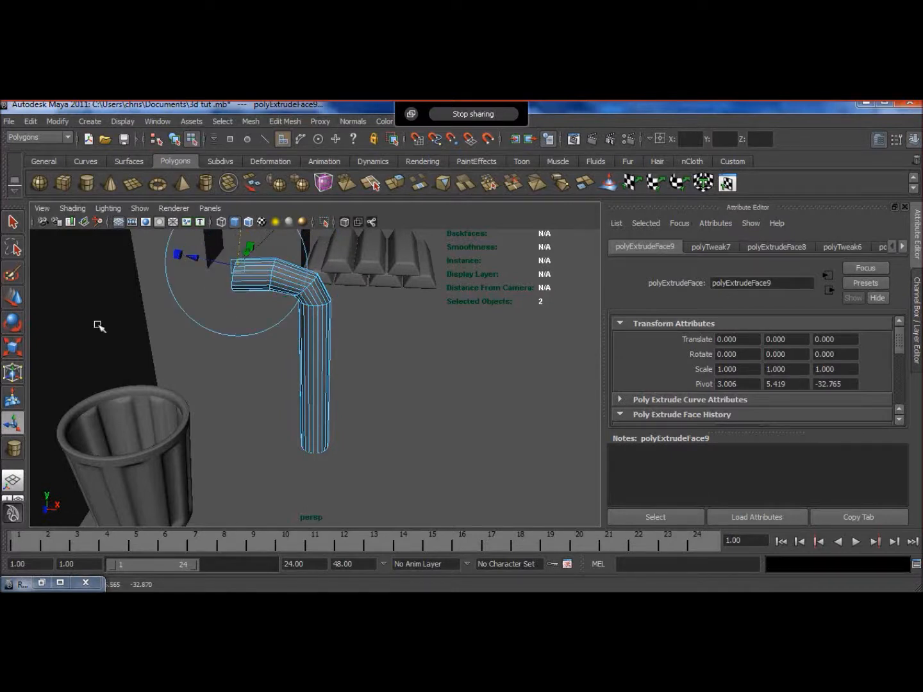
pyautogui.click(13, 324)
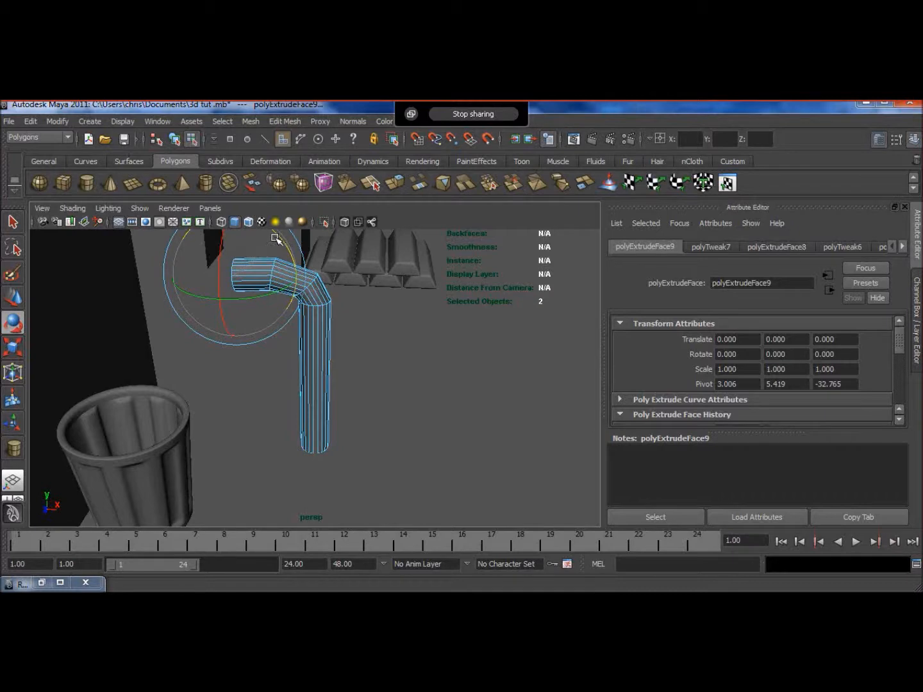
pyautogui.keyDown('alt'); pyautogui.moveTo(327, 309); pyautogui.dragTo(300, 316); pyautogui.keyUp('alt')
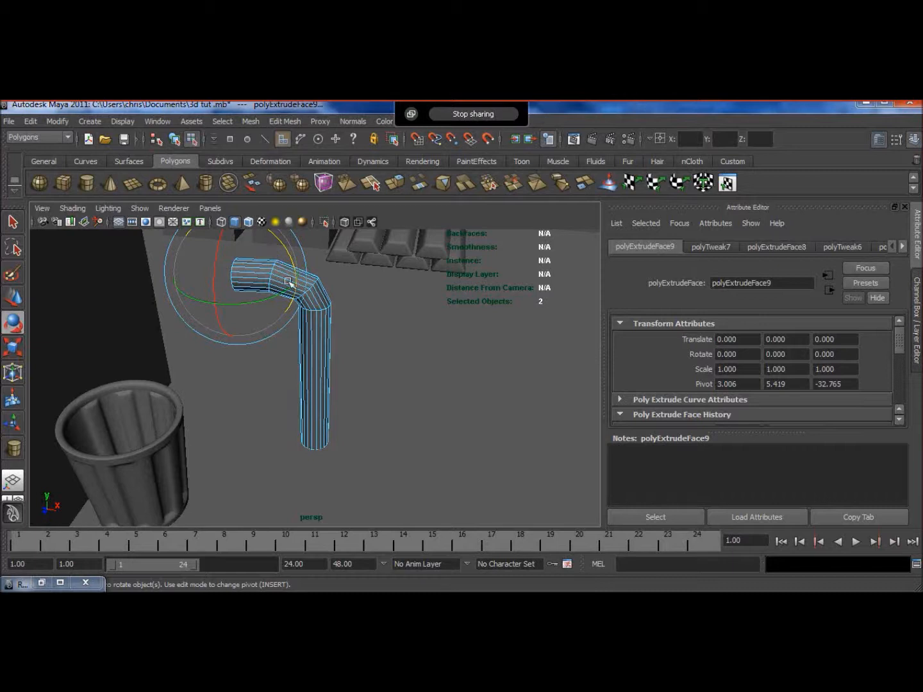
# Switch the bent pipe back to whole-object selection and turn on its smooth mesh preview.
pyautogui.moveTo(313, 343); pyautogui.dragTo(339, 325, button='right')
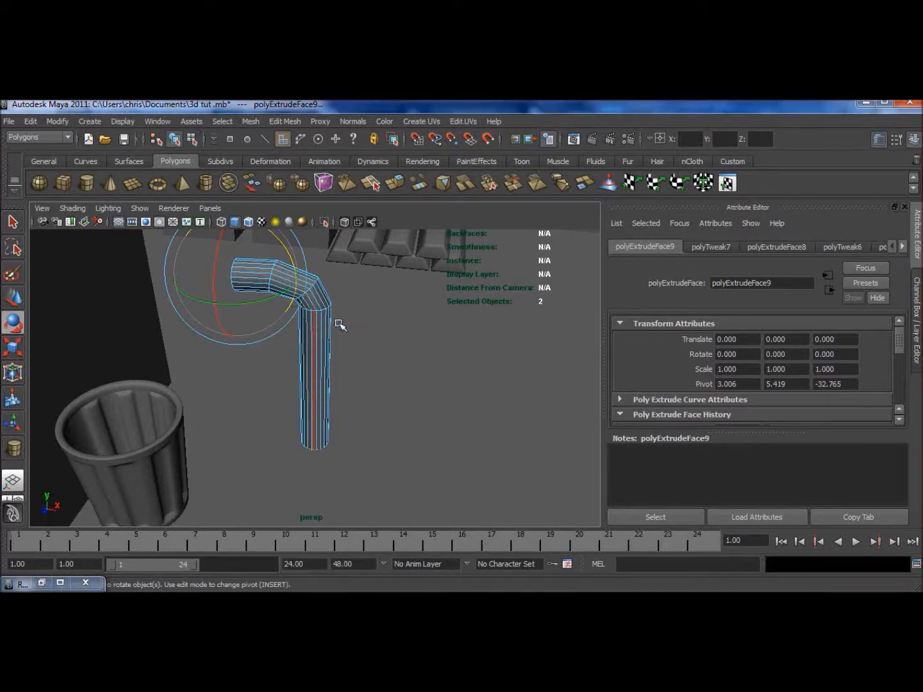
pyautogui.click(322, 329)
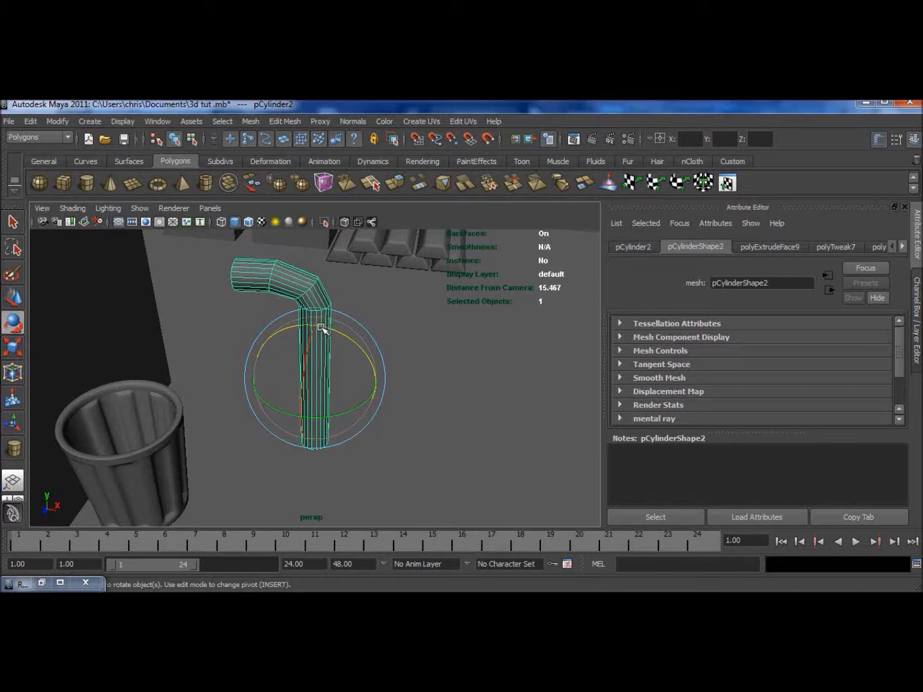
pyautogui.press('3')
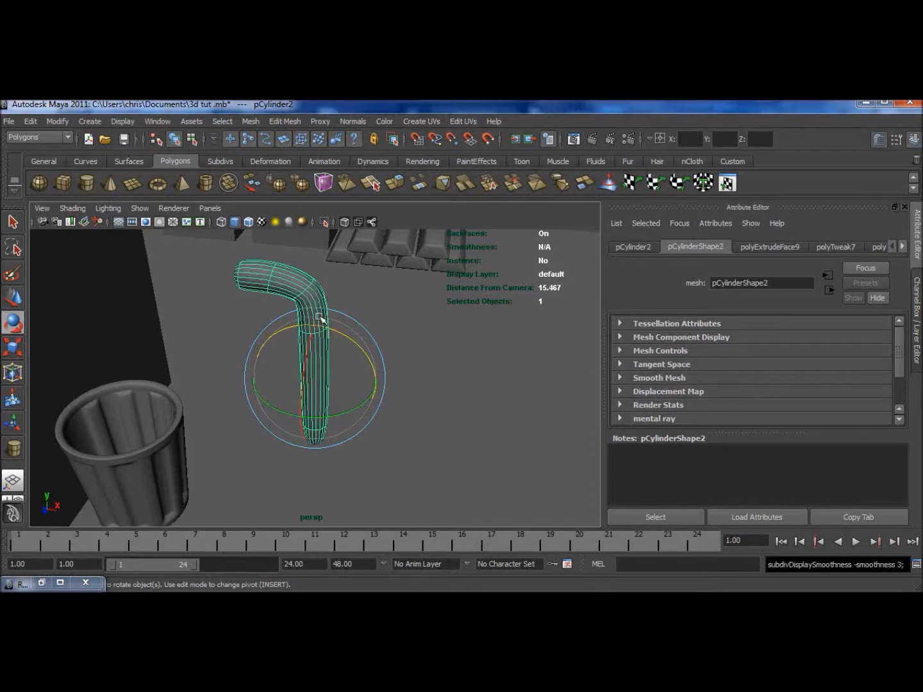
# Insert edge loops on the pipe near its base, near its open end, just below the bend and around mid-shaft.
pyautogui.click(284, 121)
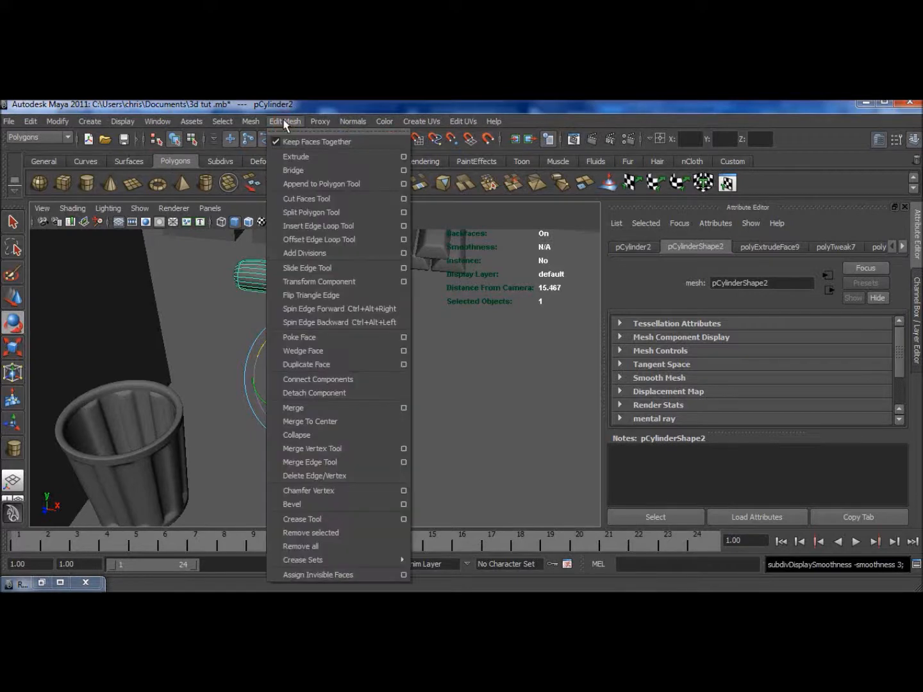
pyautogui.click(309, 226)
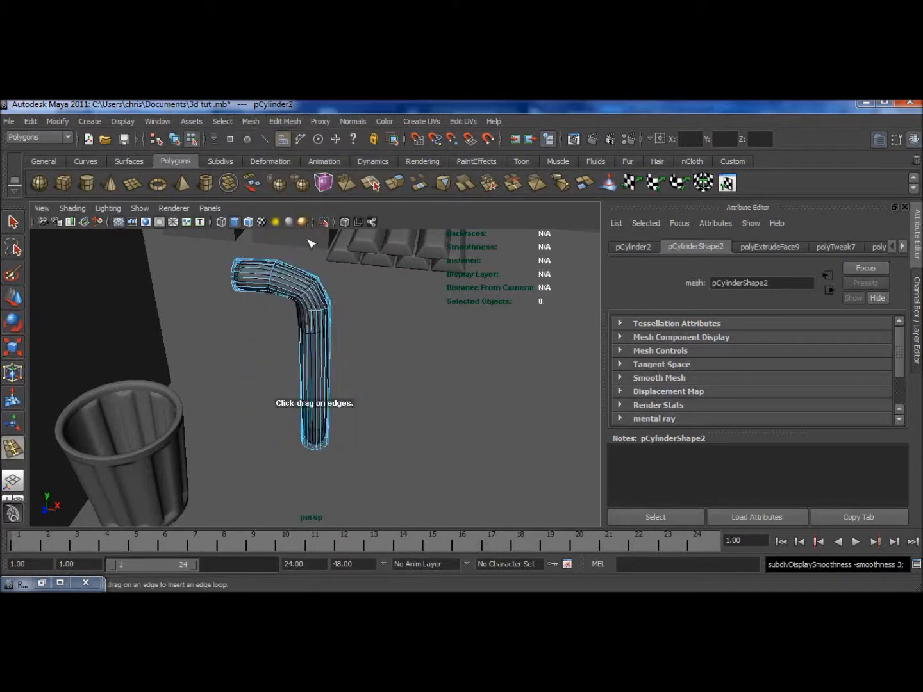
pyautogui.moveTo(323, 420); pyautogui.dragTo(324, 453)
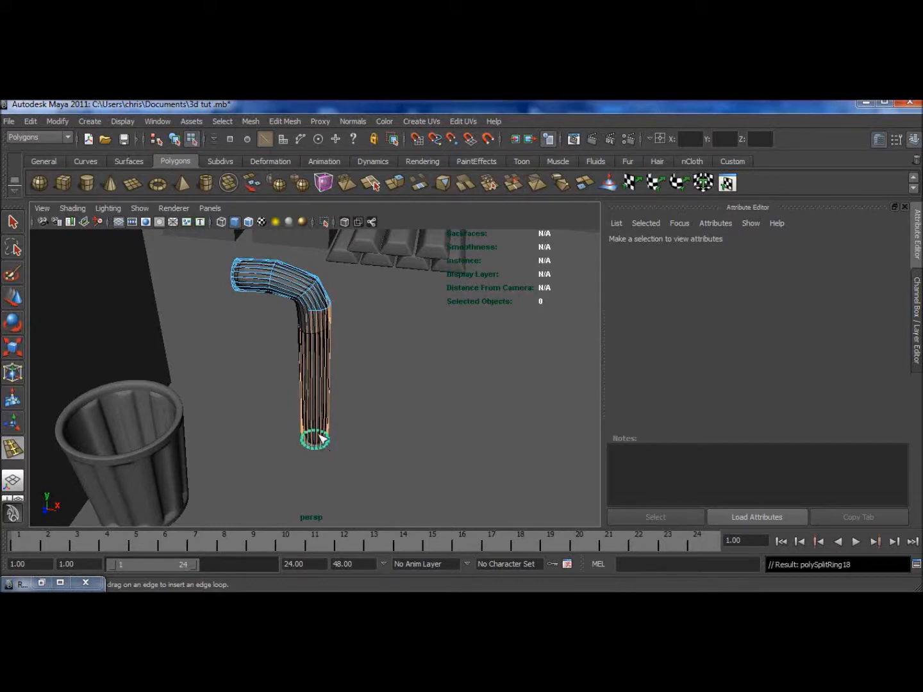
pyautogui.click(246, 285)
pyautogui.moveTo(247, 285)
pyautogui.mouseDown()
pyautogui.moveTo(228, 290)
pyautogui.moveTo(237, 291)
pyautogui.mouseUp()
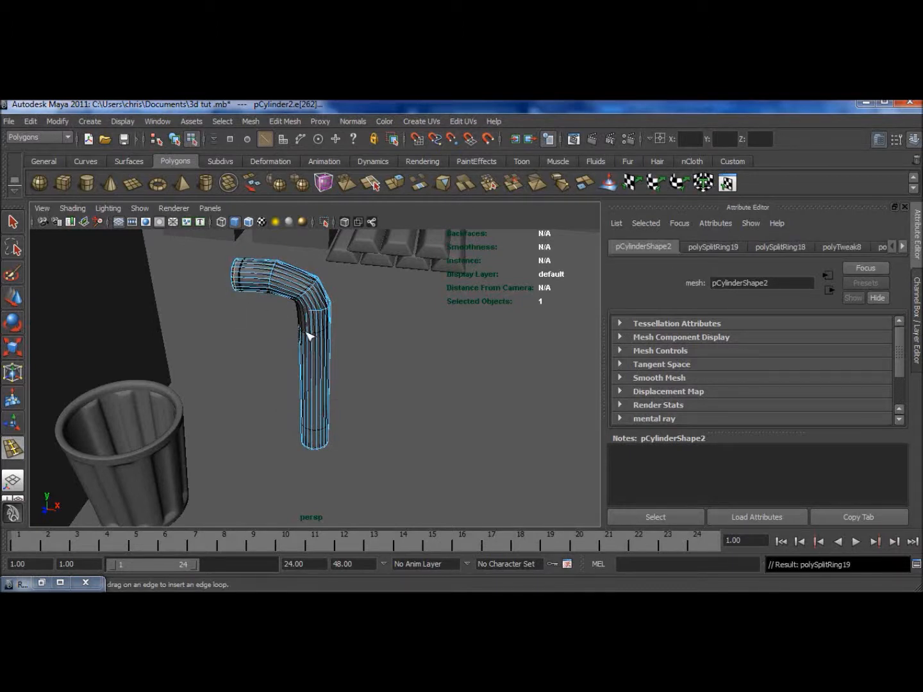
pyautogui.moveTo(307, 333); pyautogui.dragTo(308, 327)
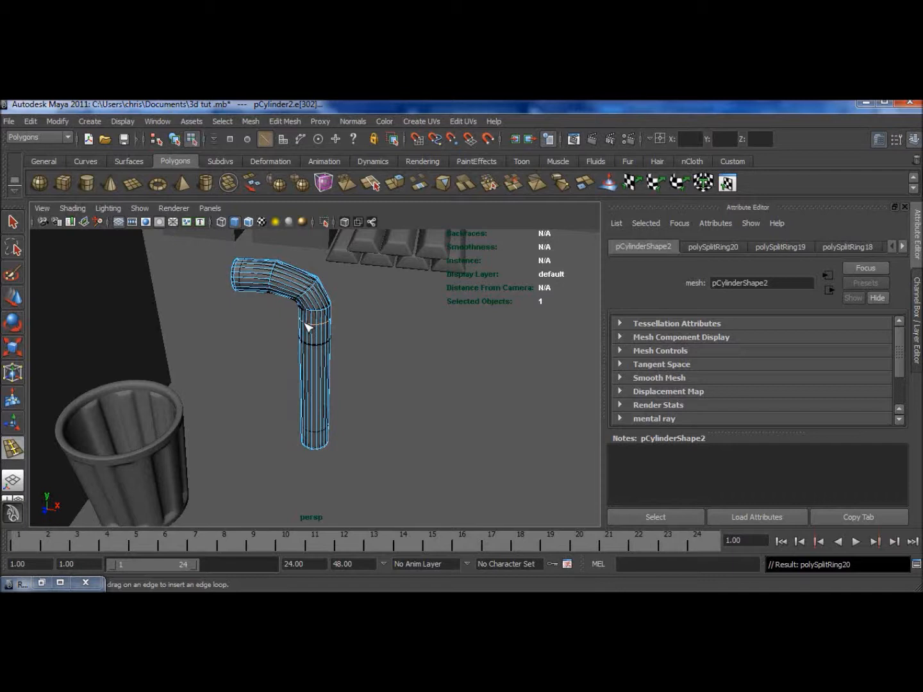
pyautogui.click(325, 383)
pyautogui.moveTo(322, 381); pyautogui.dragTo(355, 354, button='right')
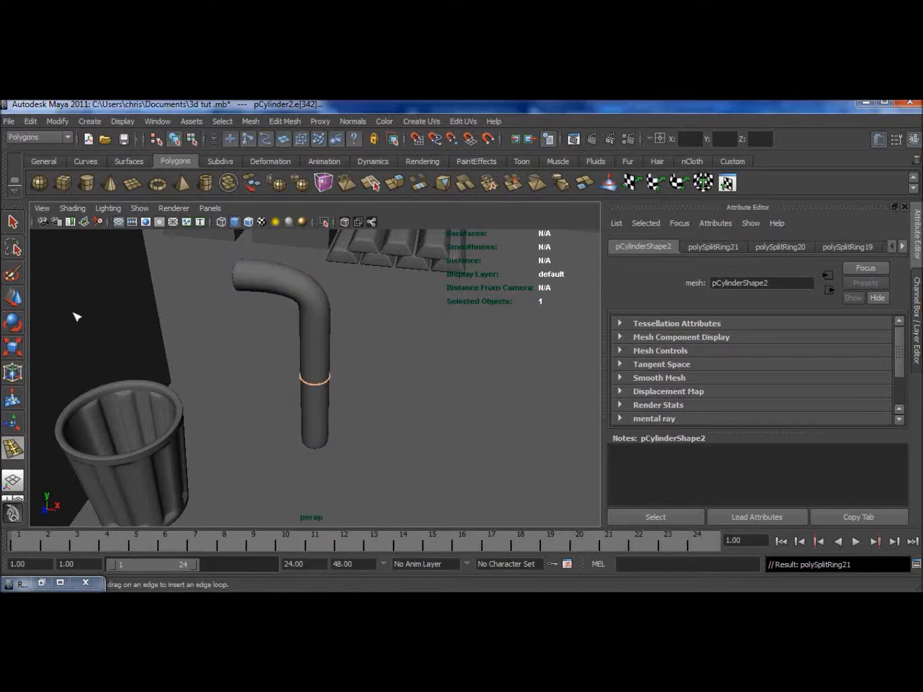
# Raise the whole pipe along Y and scale it down uniformly to a small wall fitting.
pyautogui.click(13, 298)
pyautogui.press('F8')
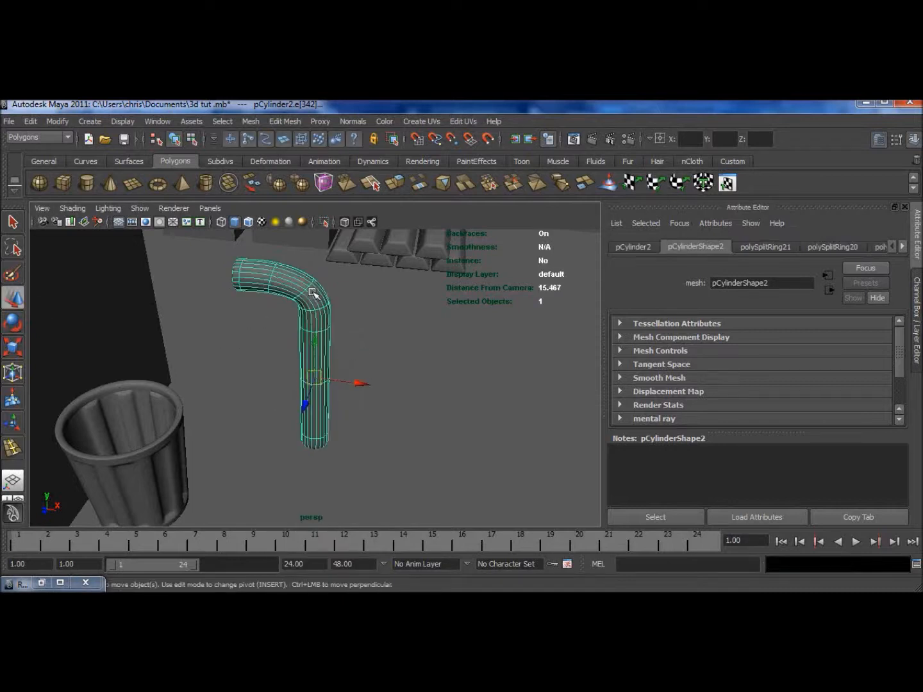
pyautogui.moveTo(318, 350); pyautogui.dragTo(308, 271)
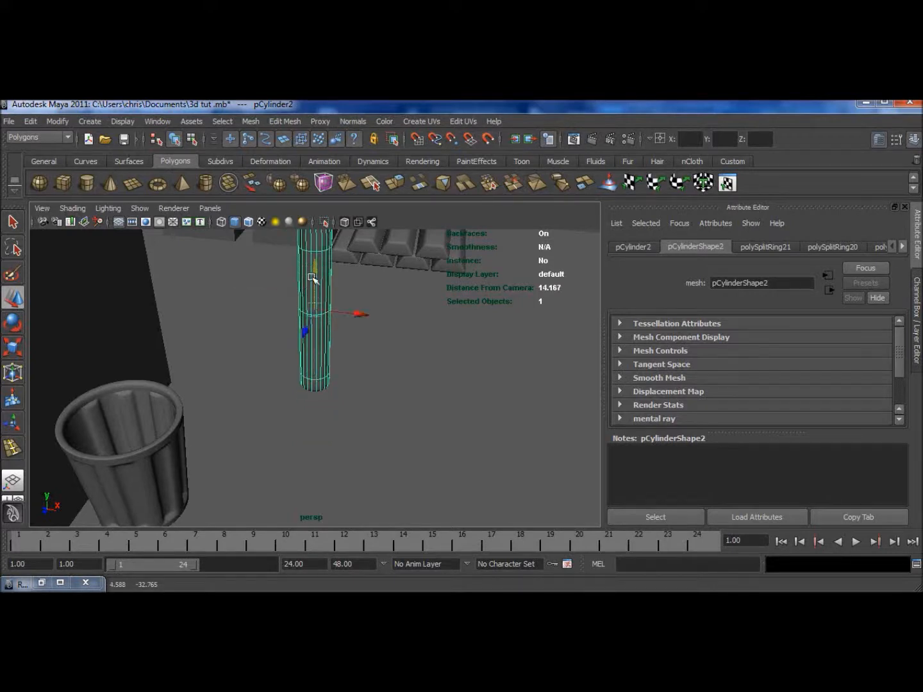
pyautogui.keyDown('alt'); pyautogui.moveTo(331, 305); pyautogui.dragTo(336, 330, button='middle'); pyautogui.keyUp('alt')
pyautogui.keyDown('alt'); pyautogui.moveTo(332, 312); pyautogui.dragTo(302, 263, button='right'); pyautogui.keyUp('alt')
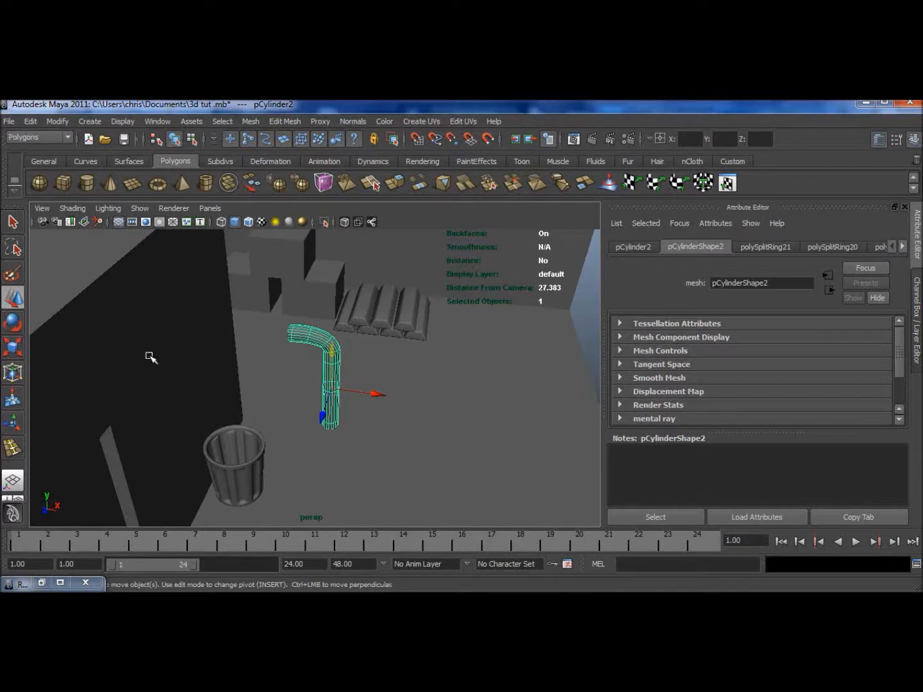
pyautogui.click(3, 334)
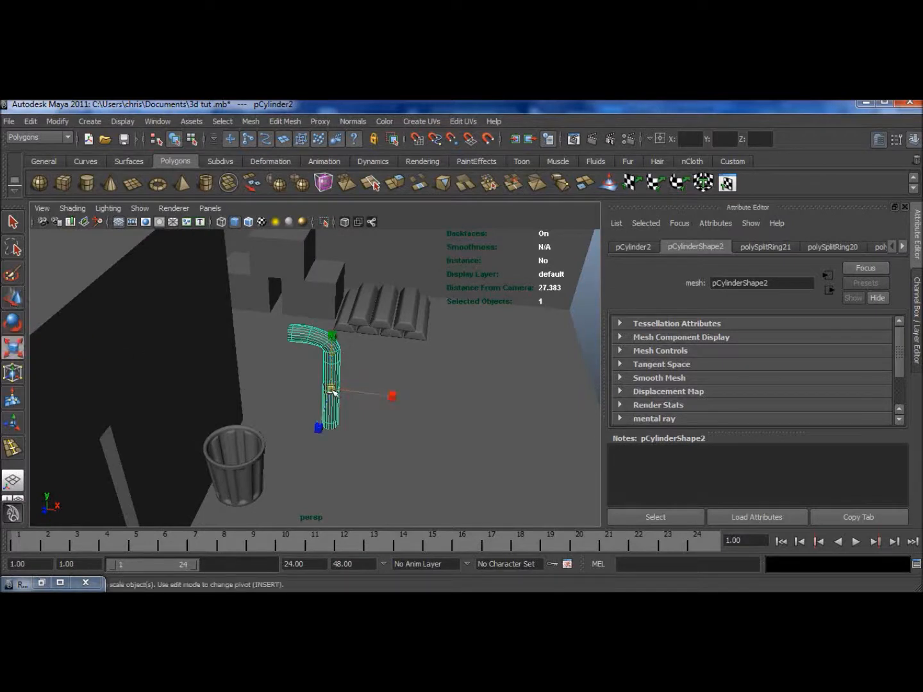
pyautogui.moveTo(331, 388); pyautogui.dragTo(279, 424)
# Move the small pipe along X to the dark building wall and raise it above the trash can.
pyautogui.click(19, 304)
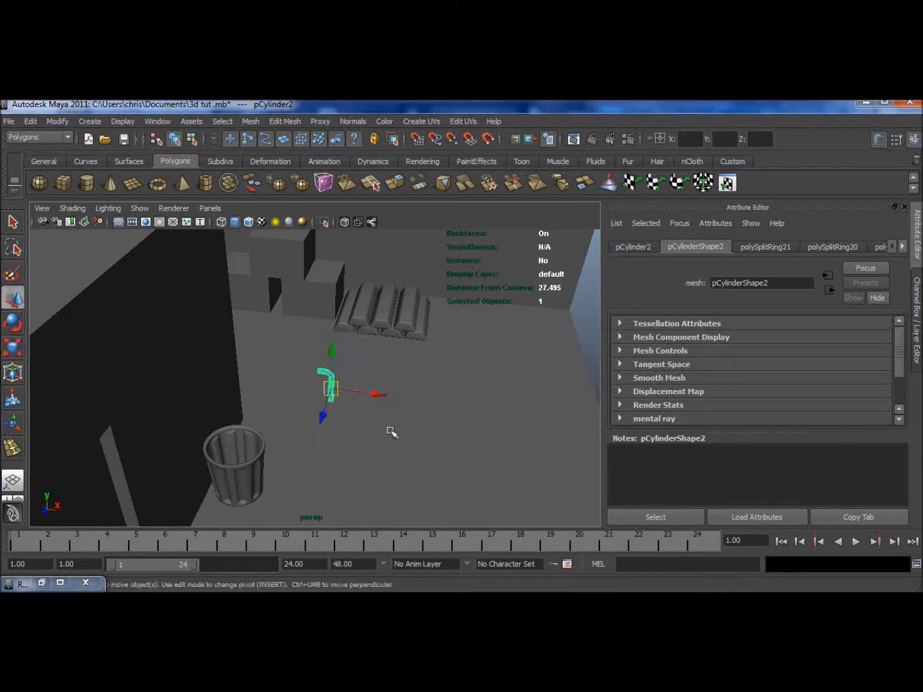
pyautogui.moveTo(379, 395); pyautogui.dragTo(270, 444)
pyautogui.moveTo(265, 382); pyautogui.dragTo(268, 380)
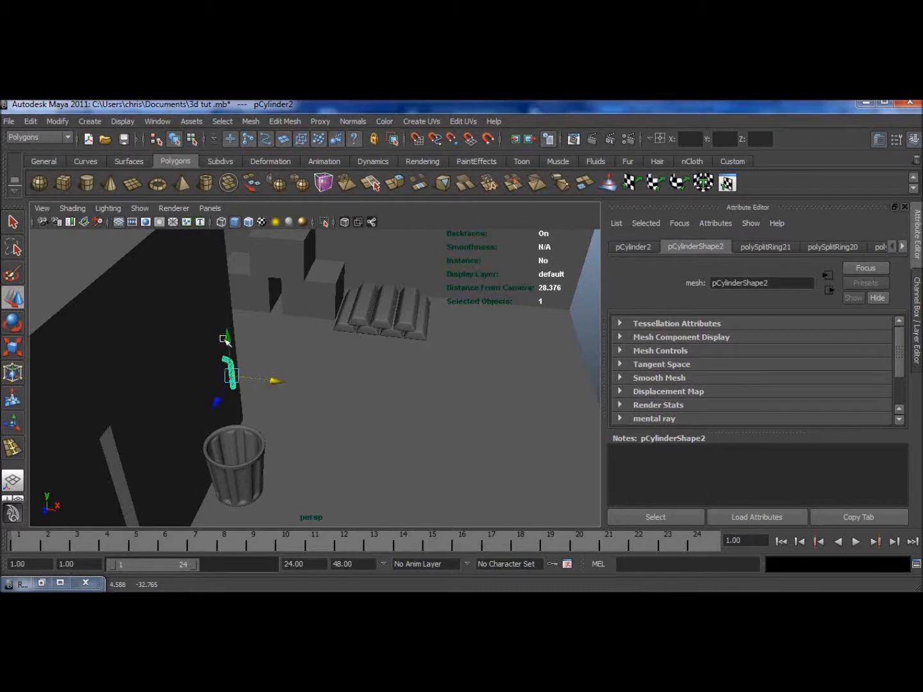
pyautogui.moveTo(227, 338); pyautogui.dragTo(219, 315)
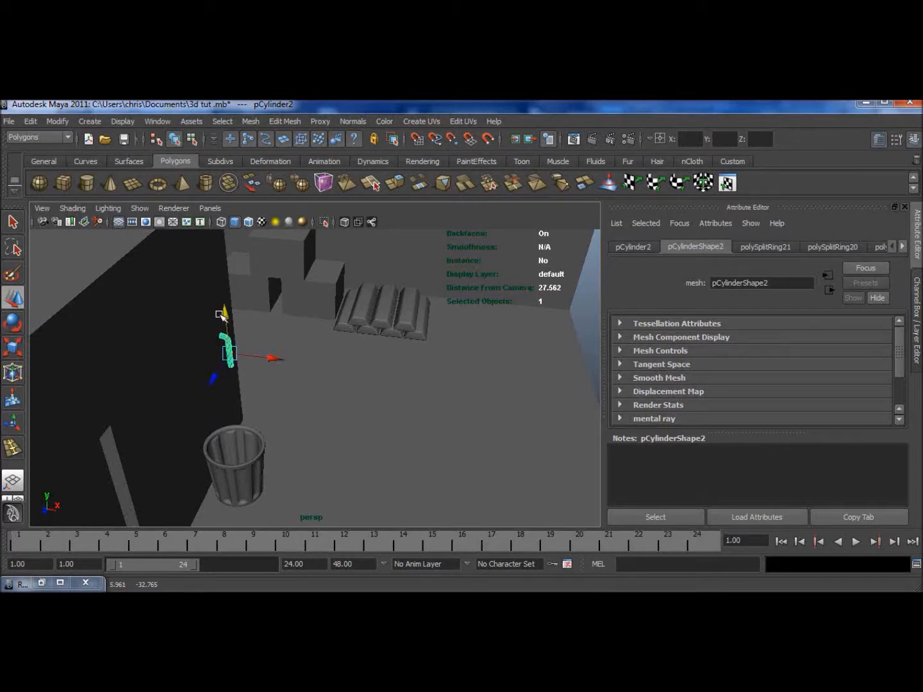
# Duplicate the wall pipe and offset the copy along Z so two matching pipes stand side by side.
pyautogui.press('f')
pyautogui.keyDown('alt'); pyautogui.moveTo(263, 330); pyautogui.dragTo(103, 377); pyautogui.keyUp('alt')
pyautogui.keyDown('alt'); pyautogui.moveTo(220, 425); pyautogui.dragTo(191, 390, button='right'); pyautogui.keyUp('alt')
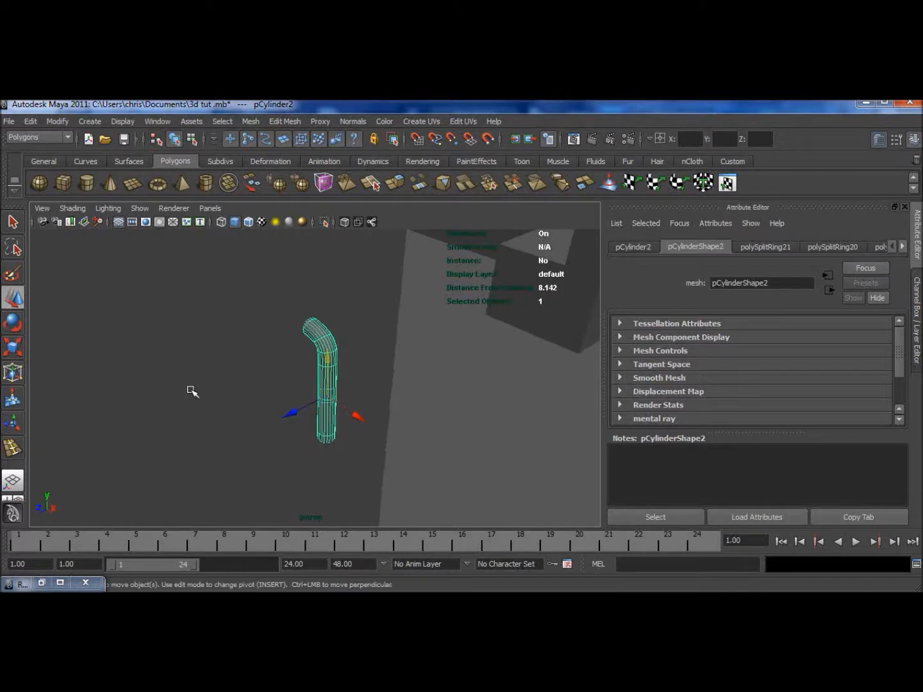
pyautogui.hotkey('ctrl', 'd')
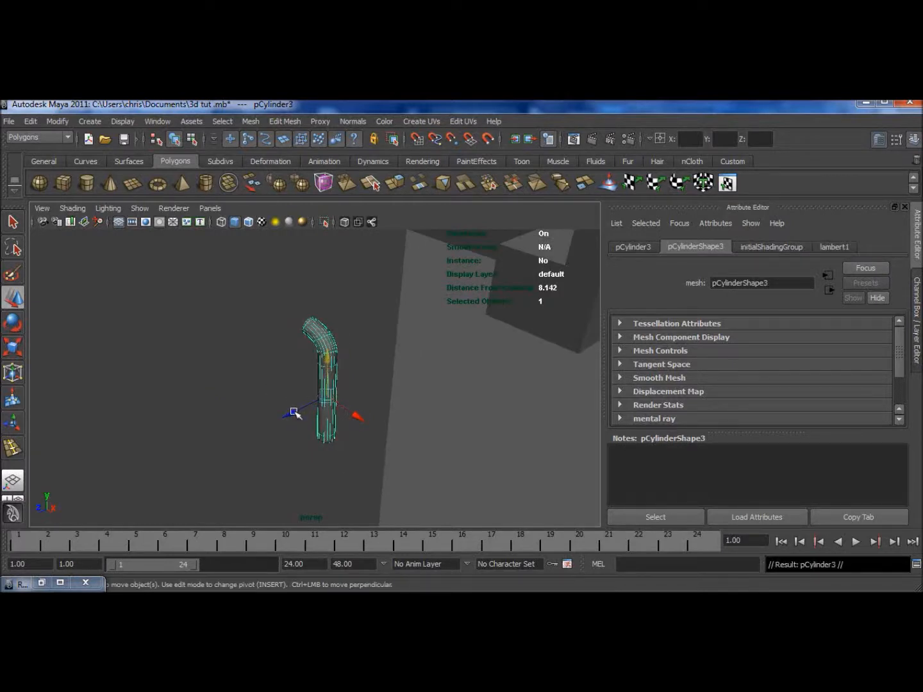
pyautogui.moveTo(294, 412); pyautogui.dragTo(238, 458)
pyautogui.keyDown('alt'); pyautogui.moveTo(375, 438); pyautogui.dragTo(321, 404, button='right'); pyautogui.keyUp('alt')
pyautogui.click(408, 422)
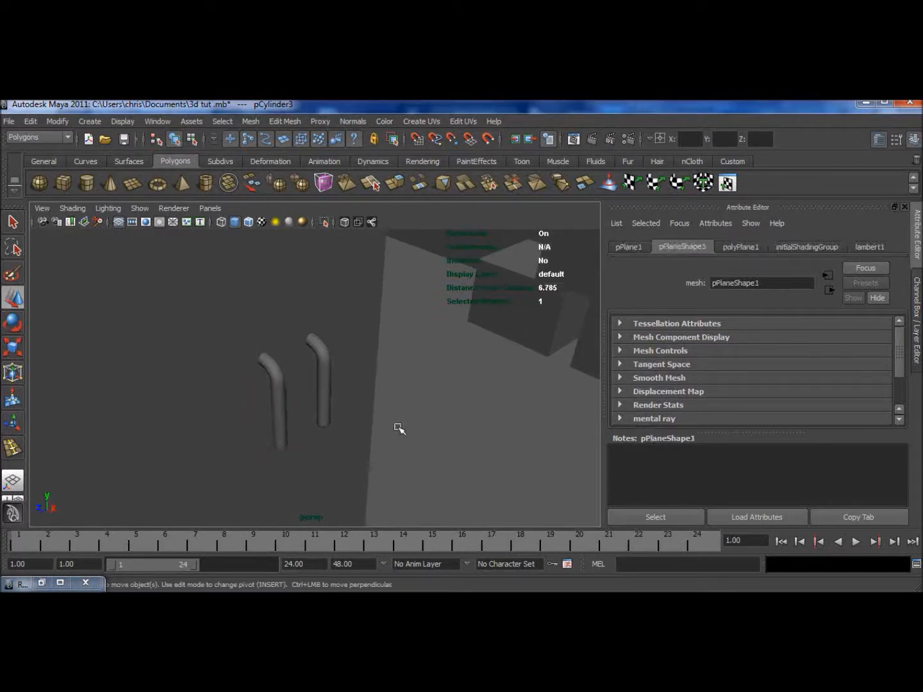
pyautogui.moveTo(434, 422)
pyautogui.keyDown('alt'); pyautogui.mouseDown()
pyautogui.moveTo(430, 410)
pyautogui.moveTo(441, 414)
pyautogui.moveTo(433, 418)
pyautogui.mouseUp(); pyautogui.keyUp('alt')
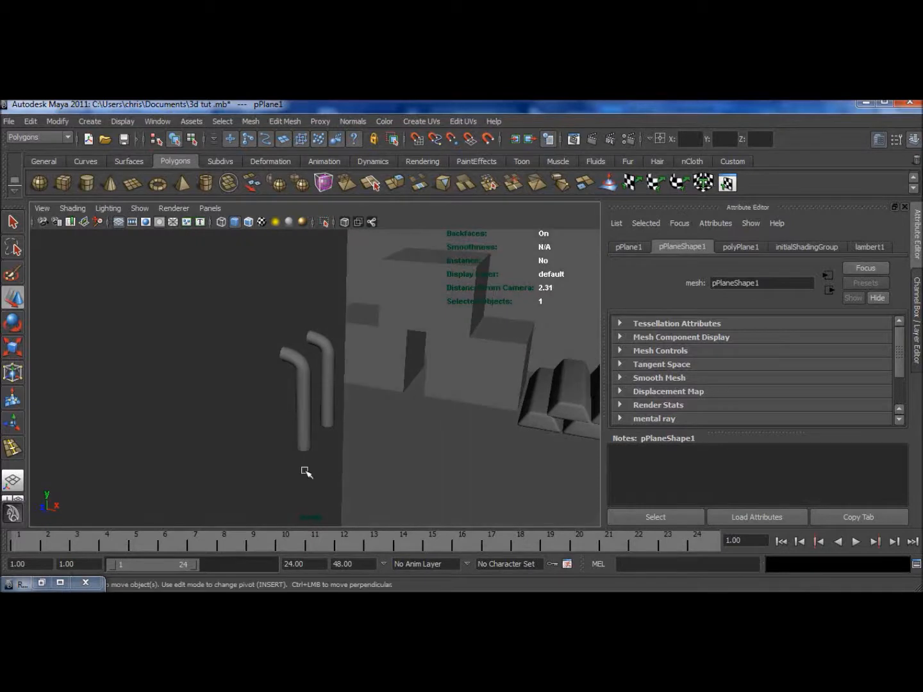
# Examine the finished render for how the fitting with the paired pipes is built on the wall above the trash can.
pyautogui.click(60, 583)
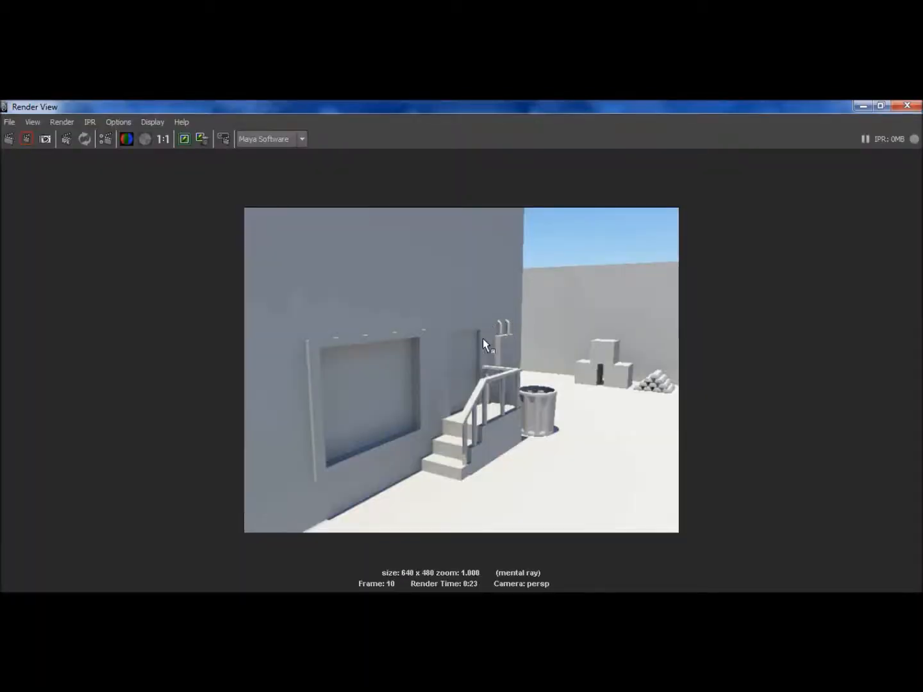
pyautogui.click(863, 106)
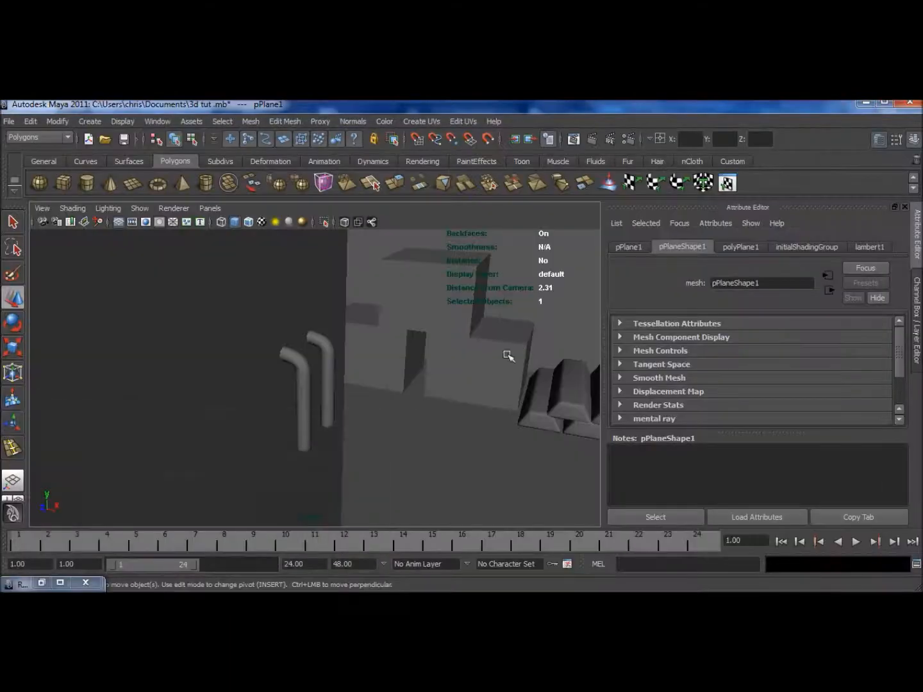
pyautogui.keyDown('alt'); pyautogui.moveTo(382, 400); pyautogui.dragTo(436, 444); pyautogui.keyUp('alt')
pyautogui.scroll(-5, 422, 412)
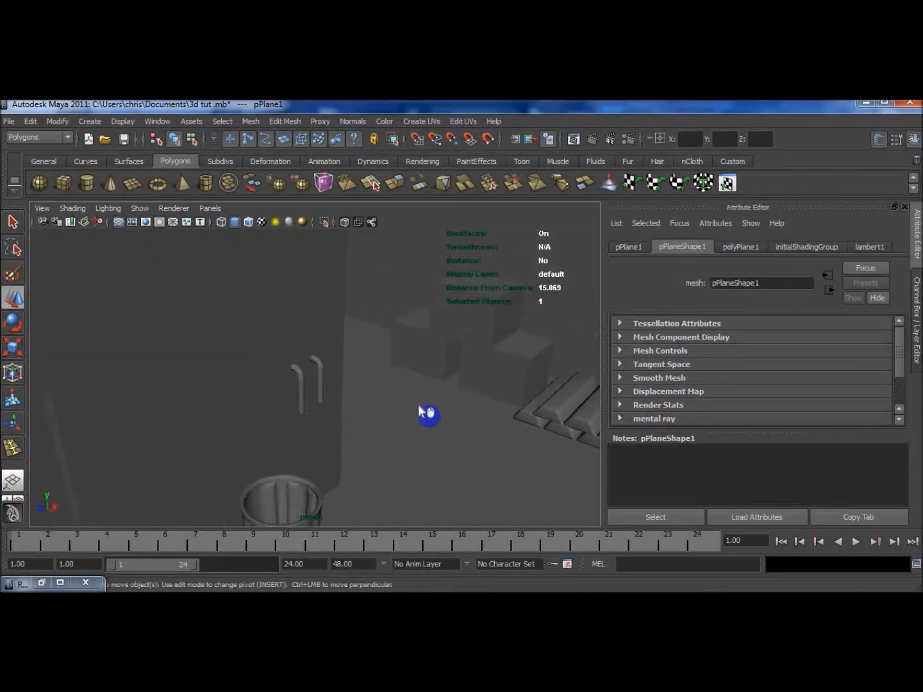